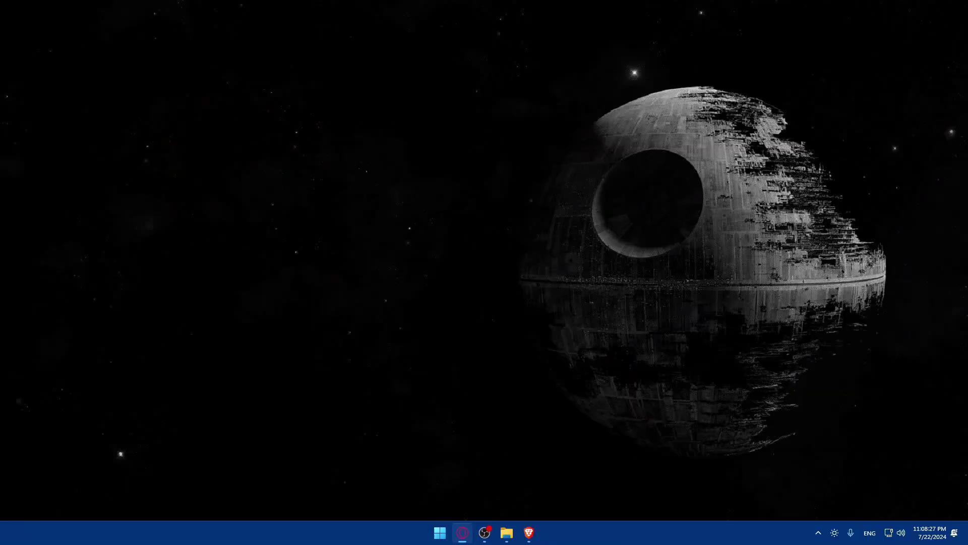
Switch to the Brave browser and go to zoho.com.
{"action": "left_click", "coordinate": [529, 533]}
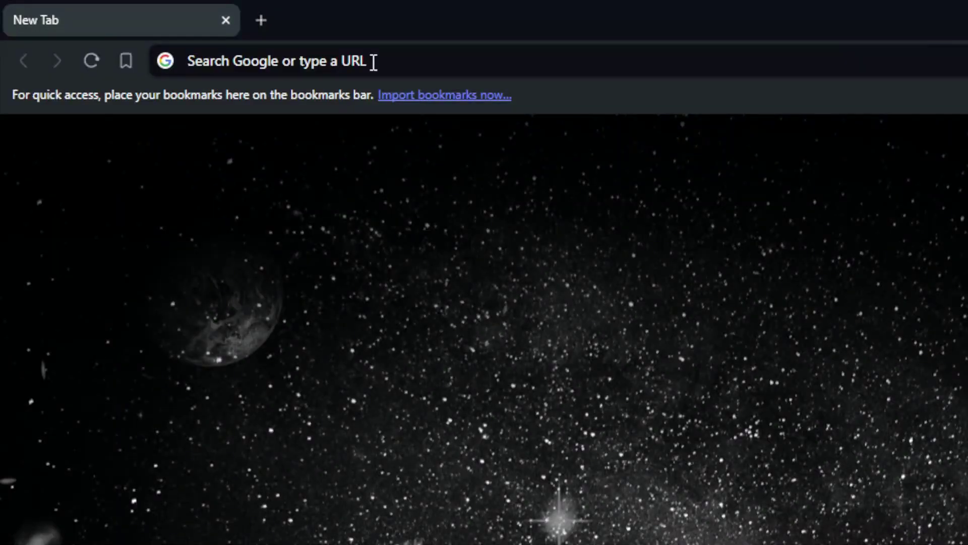
{"action": "left_click", "coordinate": [373, 62]}
{"action": "type", "text": "zoho"}
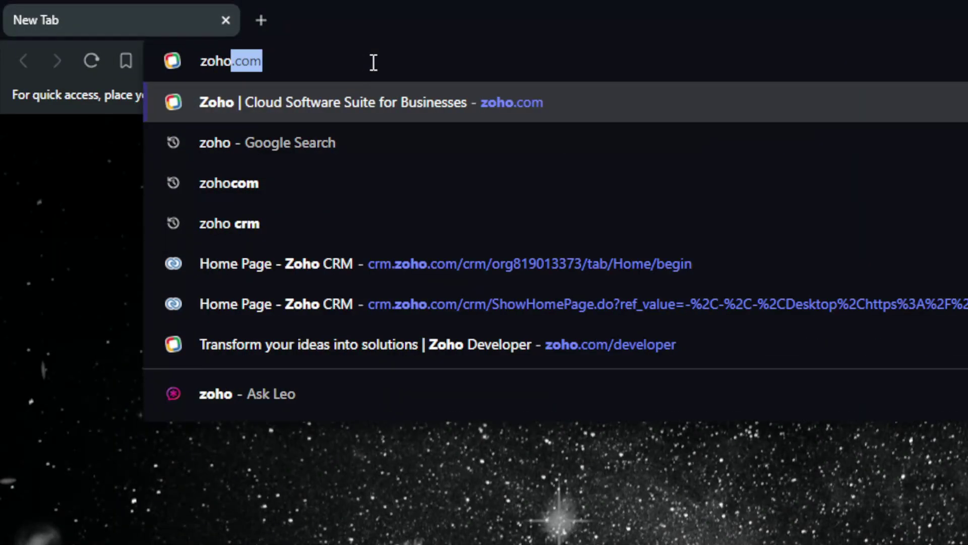
{"action": "type", "text": ".co"}
{"action": "key", "text": "Return"}
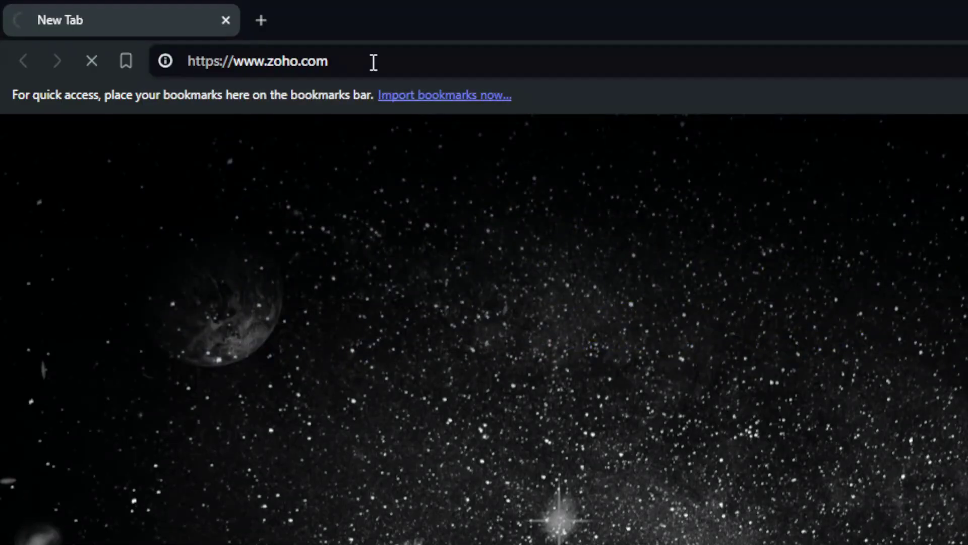
Load shopify.com in a new browser tab.
{"action": "left_click", "coordinate": [270, 18]}
{"action": "type", "text": "sho"}
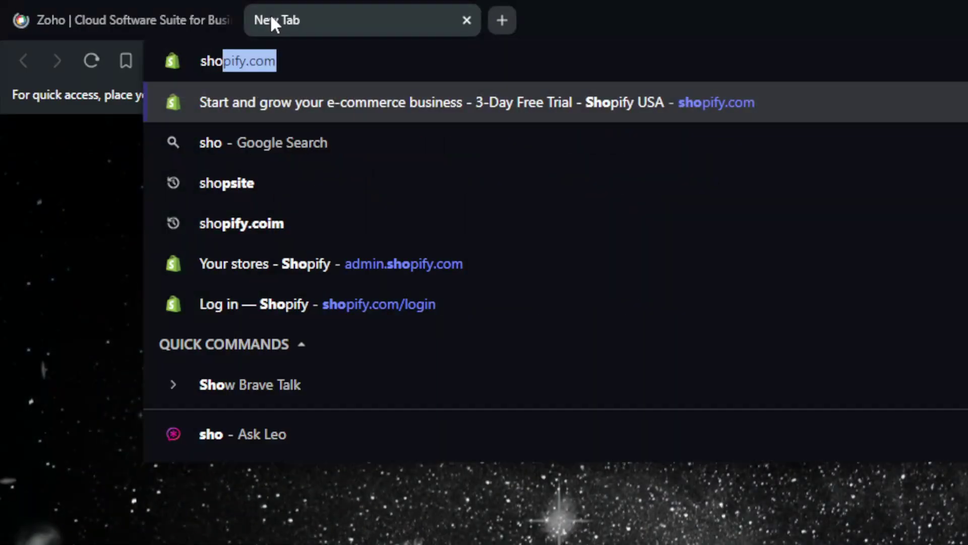
{"action": "type", "text": "pify.com"}
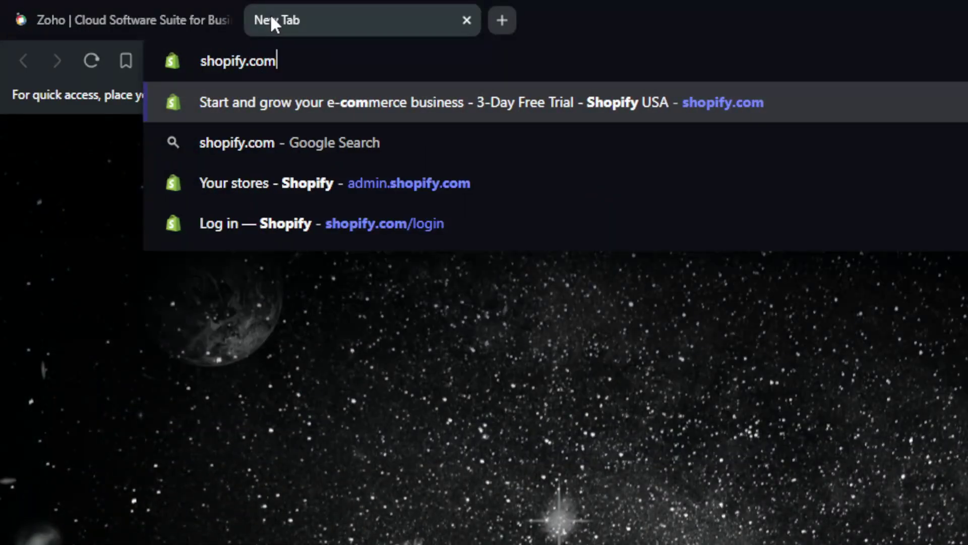
{"action": "key", "text": "Return"}
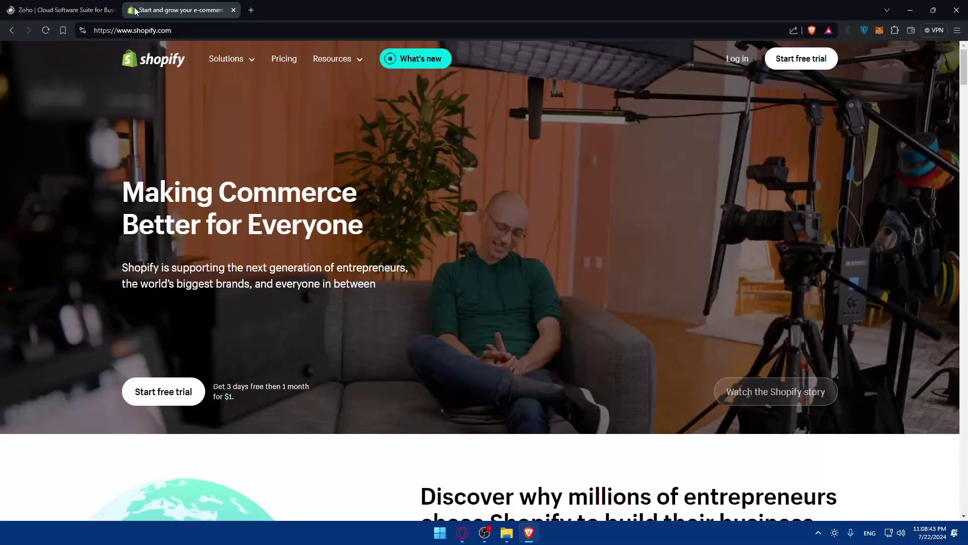
Return to the Zoho site and open the CRM product page from its featured apps.
{"action": "left_click", "coordinate": [65, 10]}
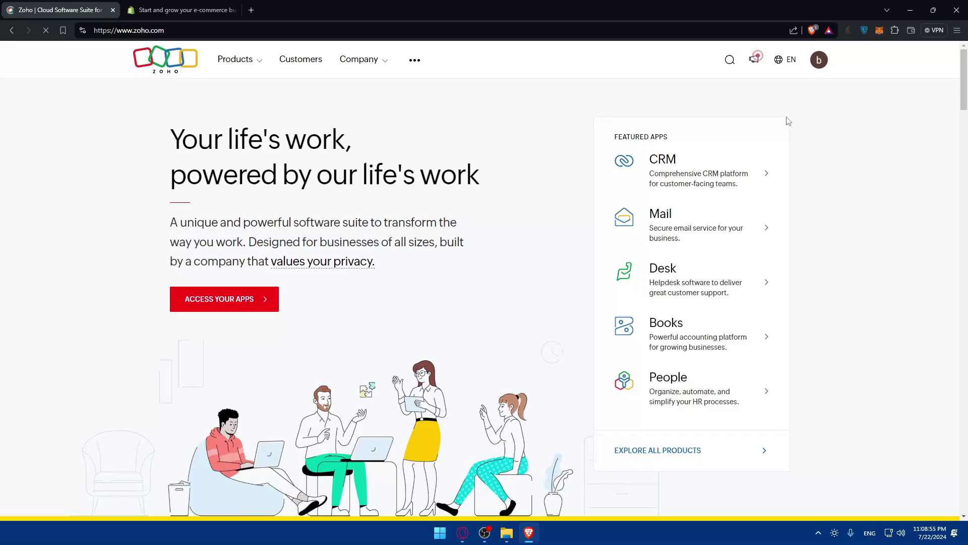
{"action": "left_click", "coordinate": [683, 160]}
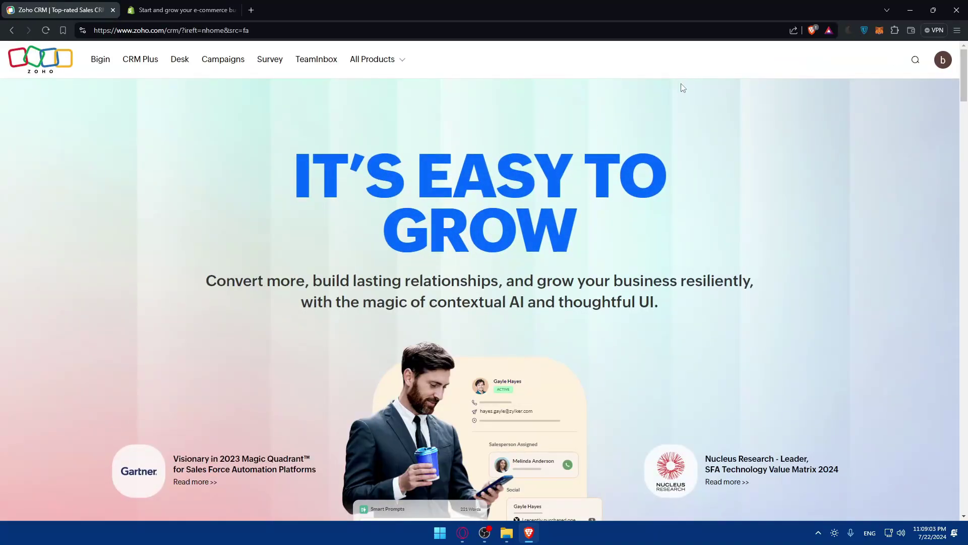
{"action": "scroll", "coordinate": [667, 120], "scroll_direction": "down", "scroll_amount": 10}
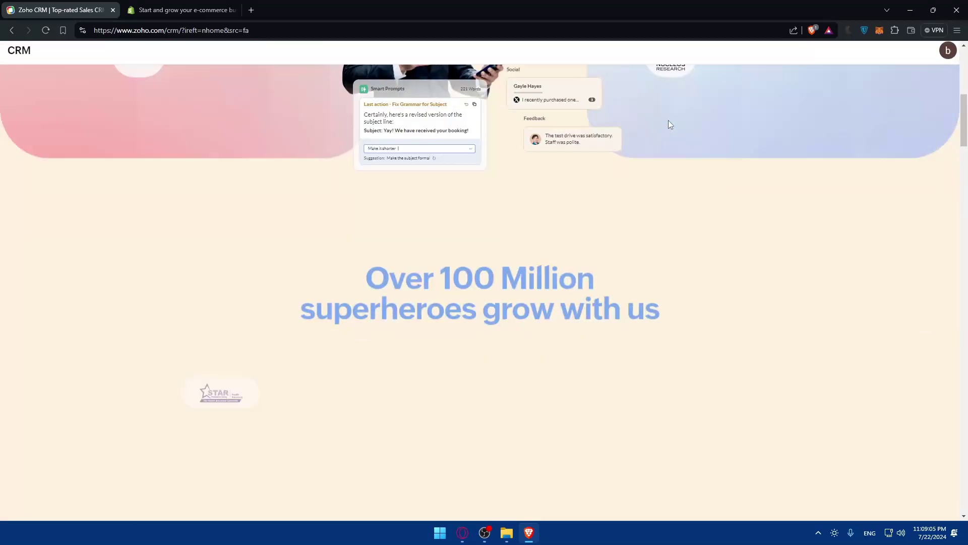
{"action": "scroll", "coordinate": [667, 115], "scroll_direction": "up", "scroll_amount": 10}
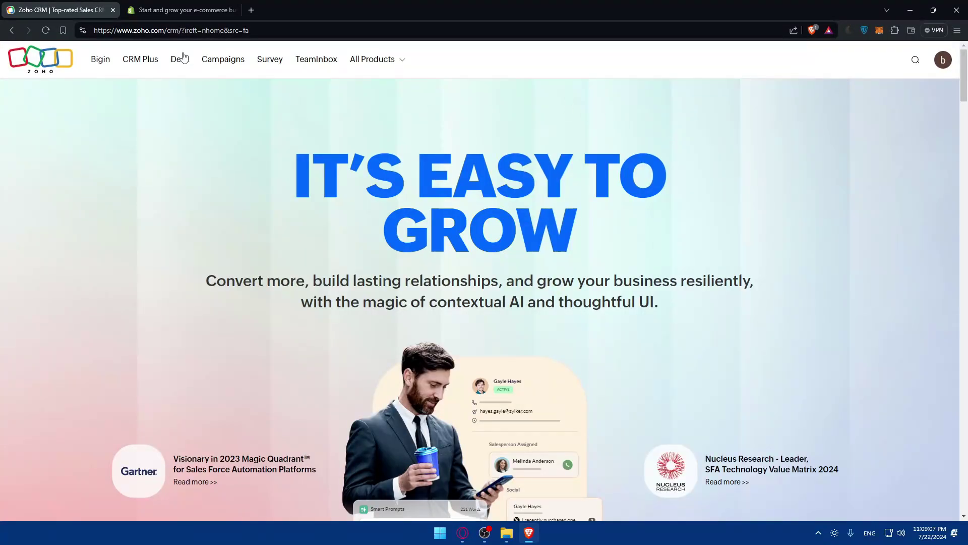
Return to the Shopify site and log in with the saved account.
{"action": "left_click", "coordinate": [217, 10]}
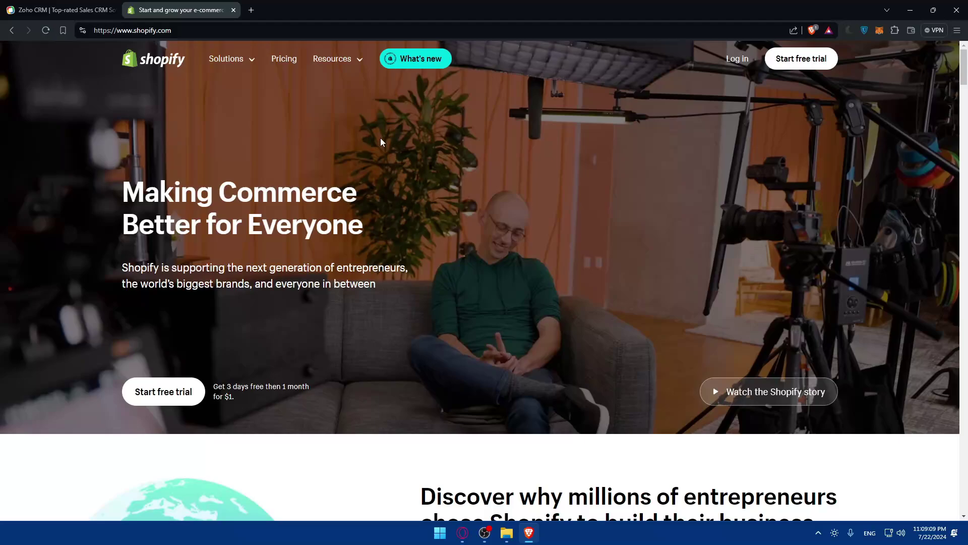
{"action": "left_click", "coordinate": [745, 62]}
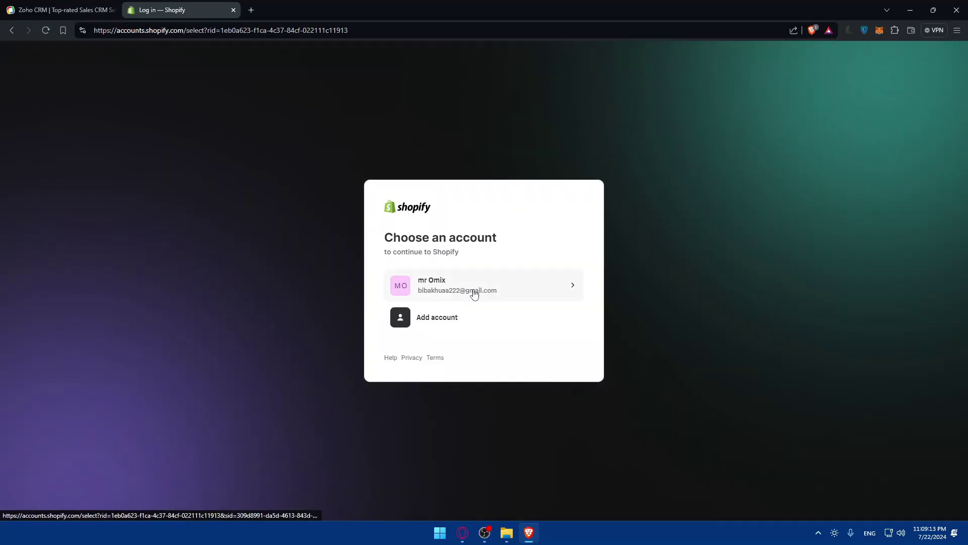
{"action": "left_click", "coordinate": [475, 293]}
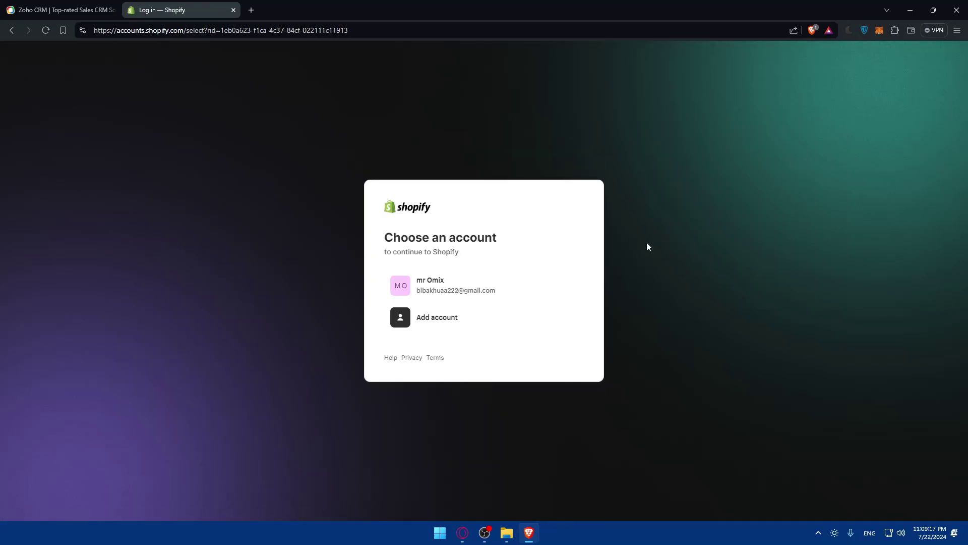
{"action": "left_click", "coordinate": [457, 286]}
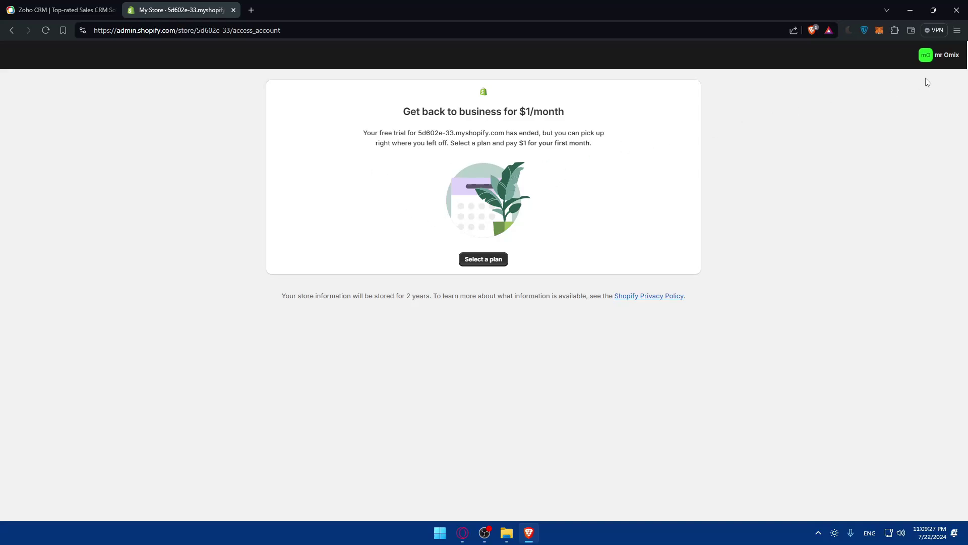
Create a new Shopify store from the account's store list, skipping all setup questions and using Morocco as the business location.
{"action": "left_click", "coordinate": [927, 54]}
{"action": "left_click", "coordinate": [911, 106]}
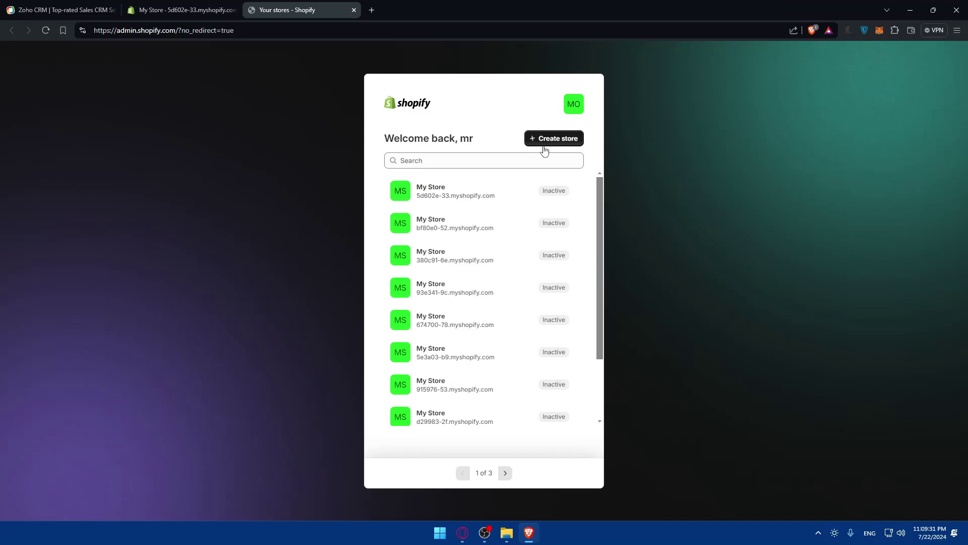
{"action": "left_click", "coordinate": [543, 145]}
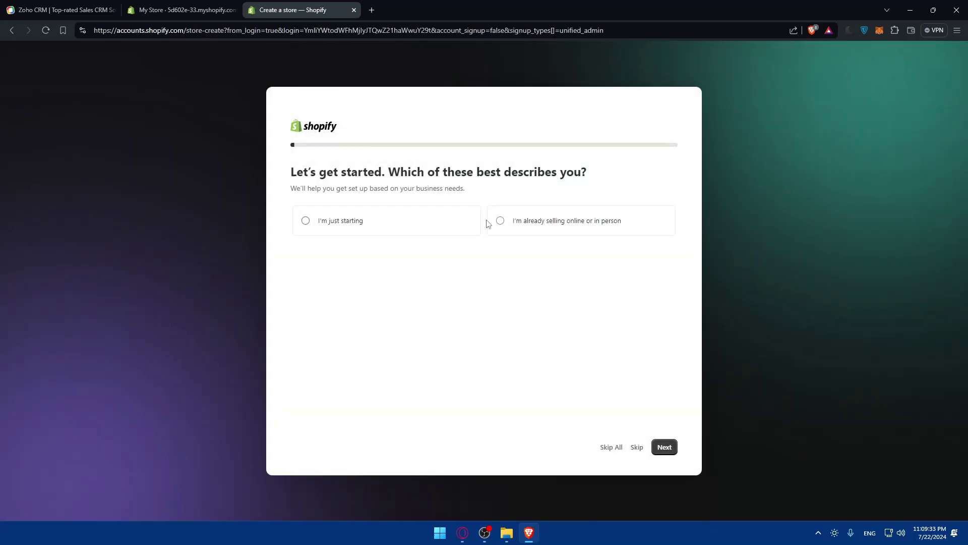
{"action": "left_click", "coordinate": [611, 447]}
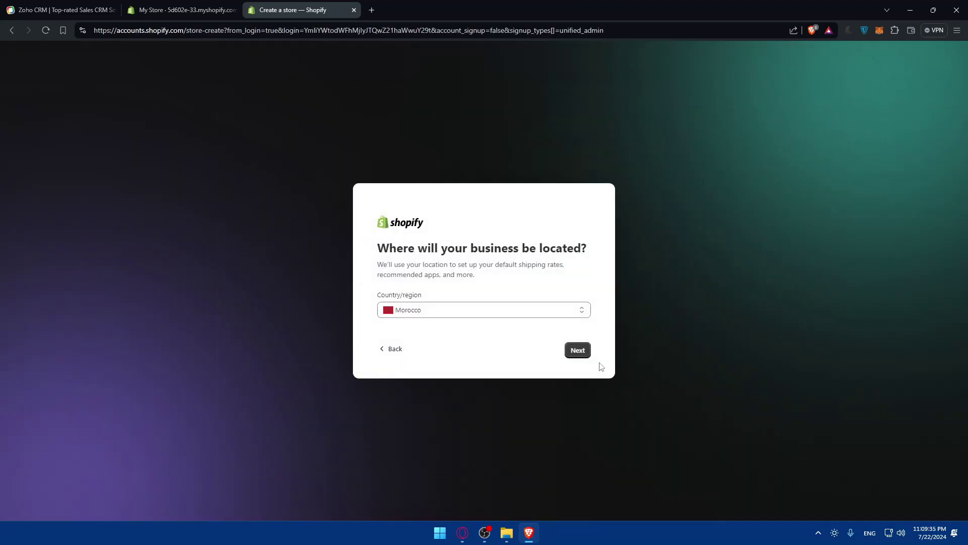
{"action": "left_click", "coordinate": [578, 350]}
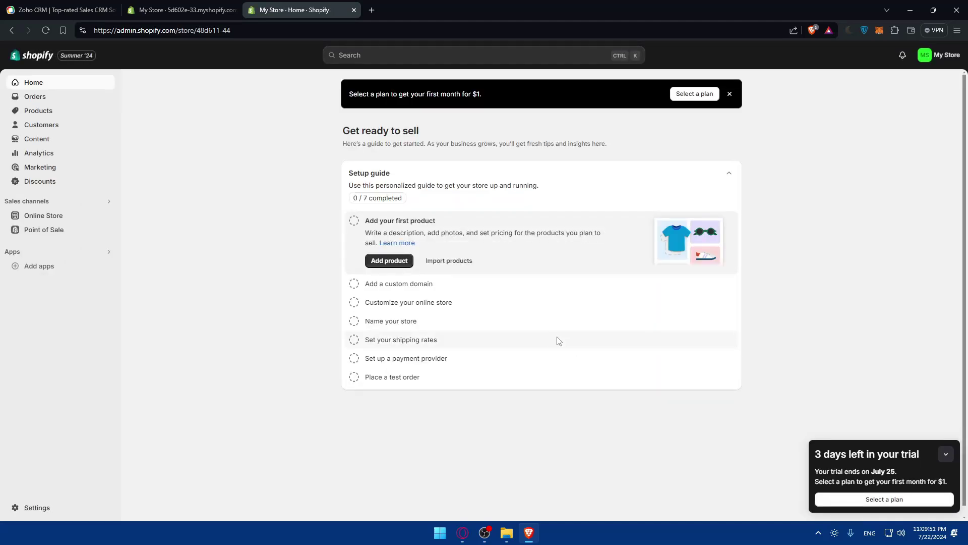
Collapse the trial notice on the new store's home page and close the browser tab of the expired store.
{"action": "left_click", "coordinate": [947, 454]}
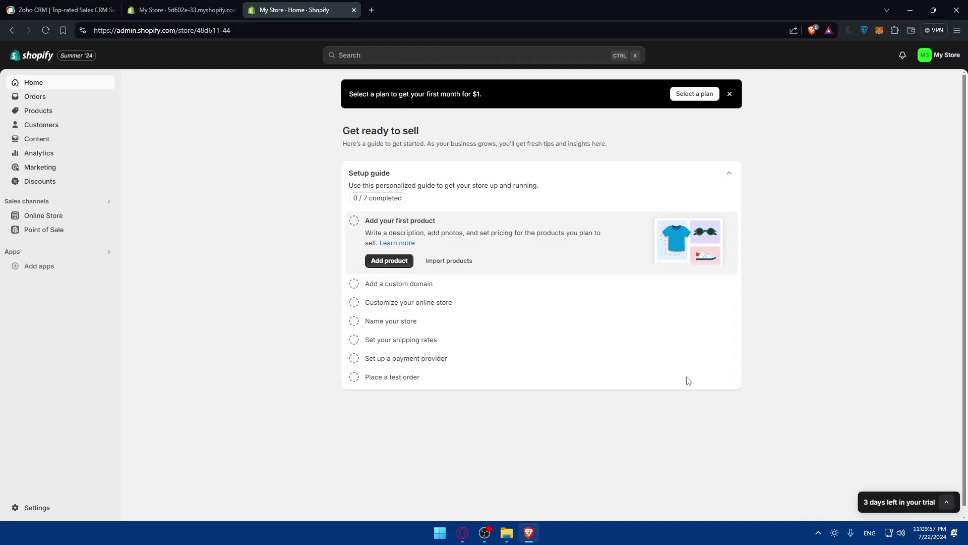
{"action": "left_click", "coordinate": [217, 11]}
{"action": "left_click", "coordinate": [233, 11]}
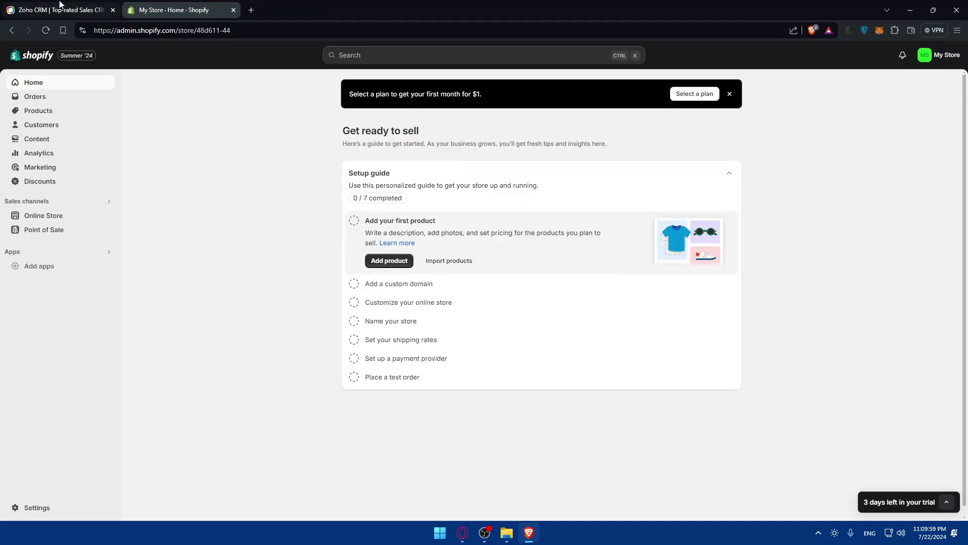
Access the Zoho CRM account home from the CRM product page and close the product page's tab.
{"action": "left_click", "coordinate": [61, 10]}
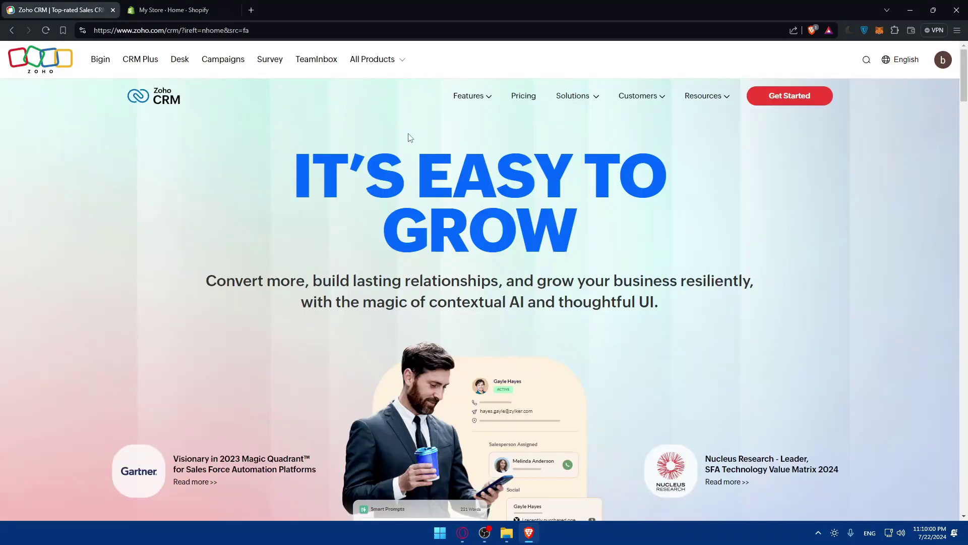
{"action": "left_click", "coordinate": [786, 99]}
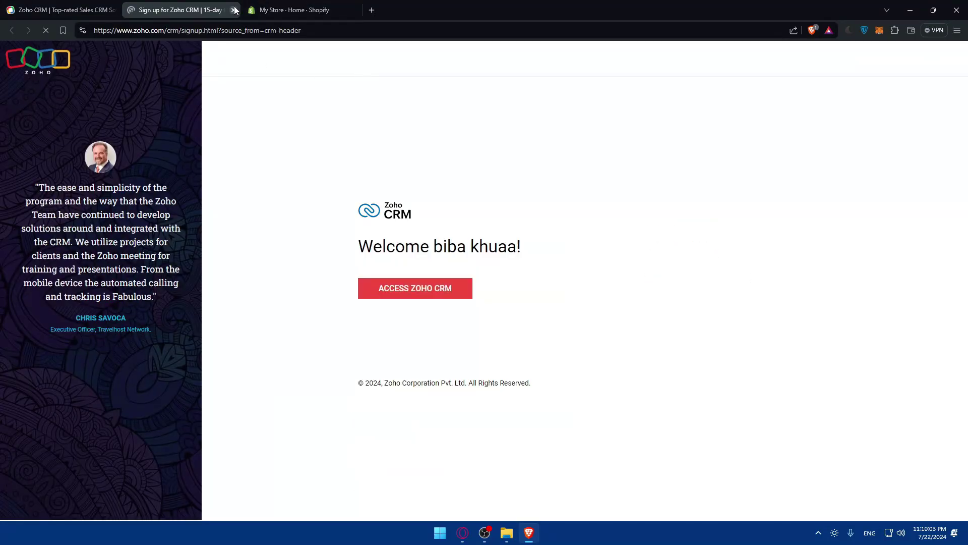
{"action": "left_click", "coordinate": [234, 10]}
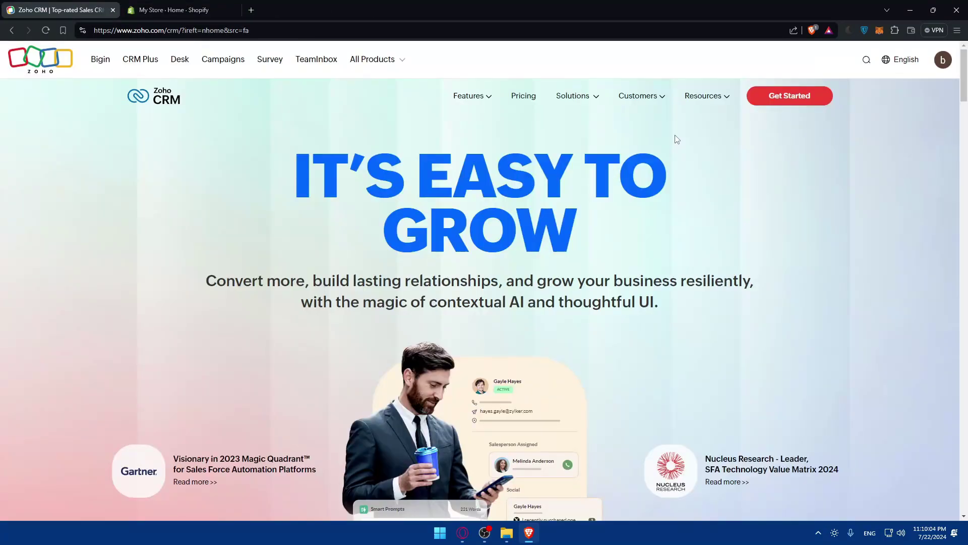
{"action": "left_click", "coordinate": [135, 100]}
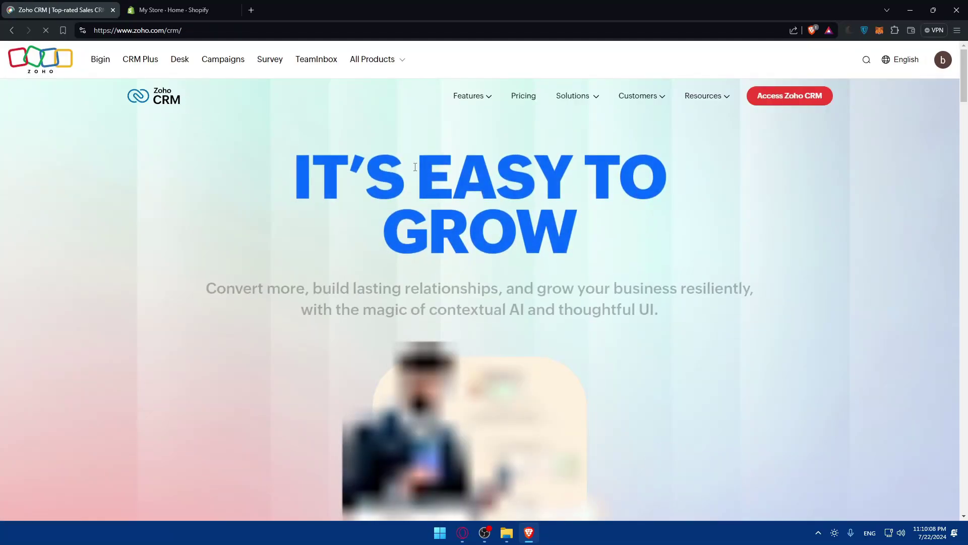
{"action": "left_click", "coordinate": [785, 101]}
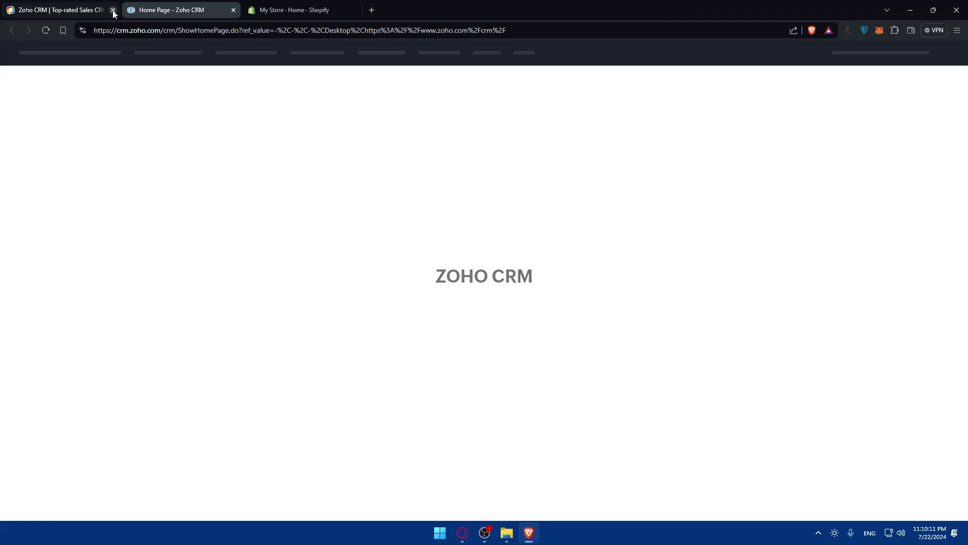
{"action": "left_click", "coordinate": [115, 10]}
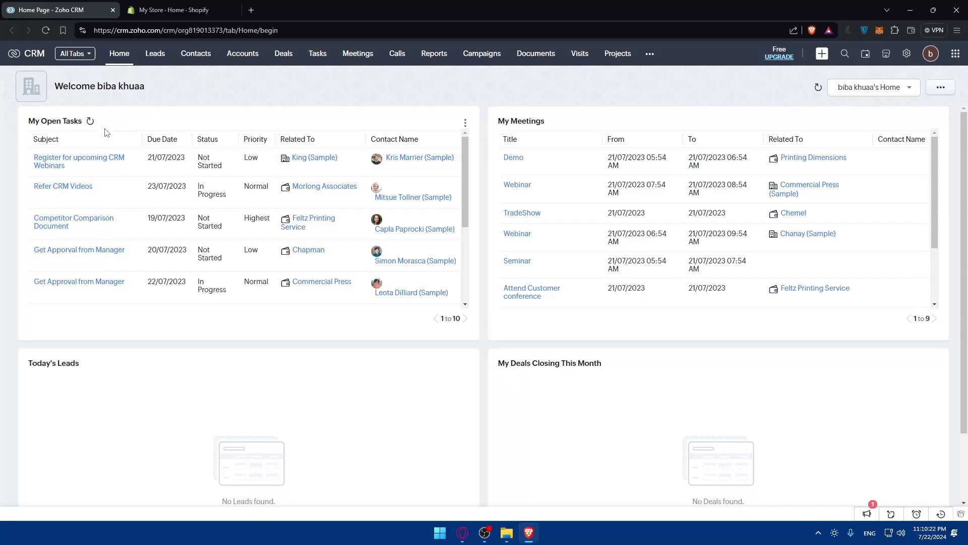
Return to the Shopify store admin and open the Shopify App Store from the suggested apps window.
{"action": "left_click", "coordinate": [168, 10]}
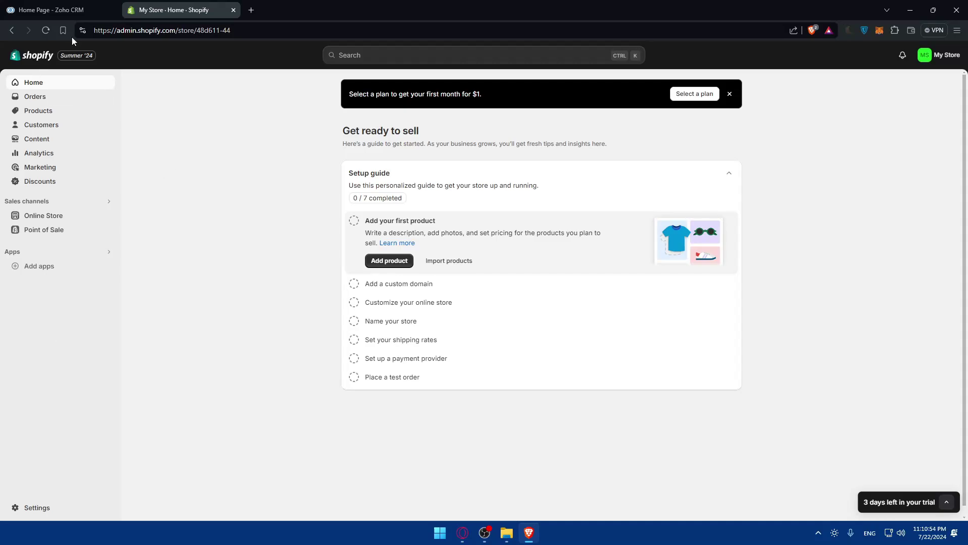
{"action": "left_click", "coordinate": [64, 272]}
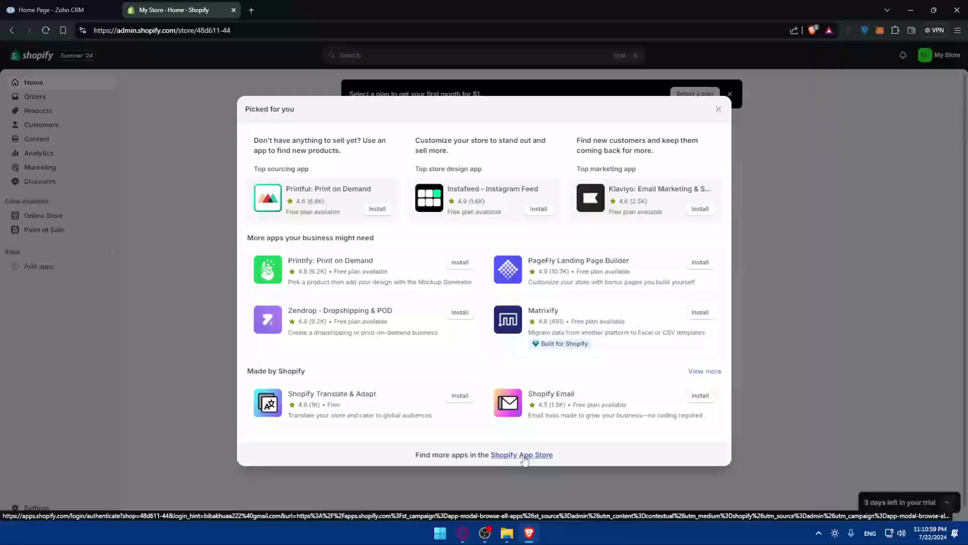
{"action": "left_click", "coordinate": [524, 455]}
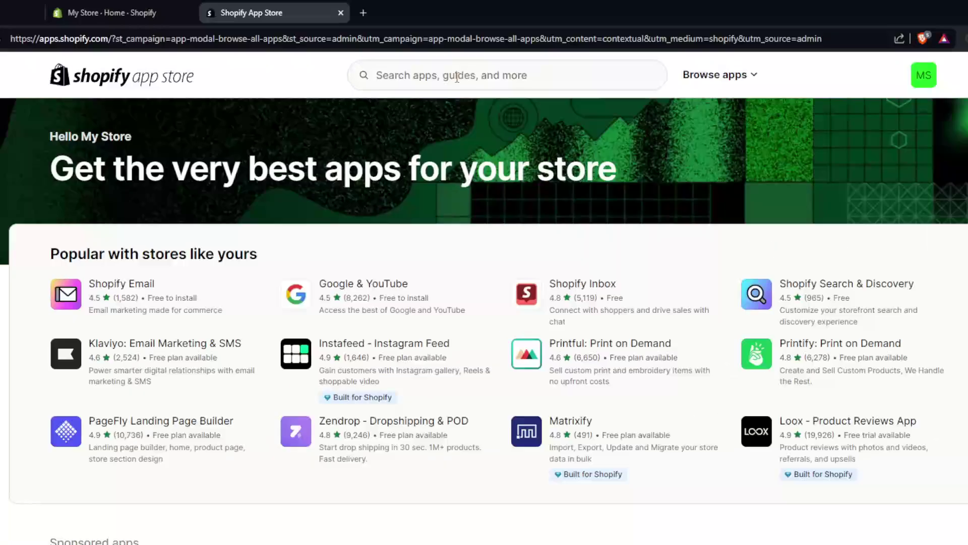
Search the Shopify App Store for "zoho crm".
{"action": "left_click", "coordinate": [457, 76]}
{"action": "type", "text": "zoho "}
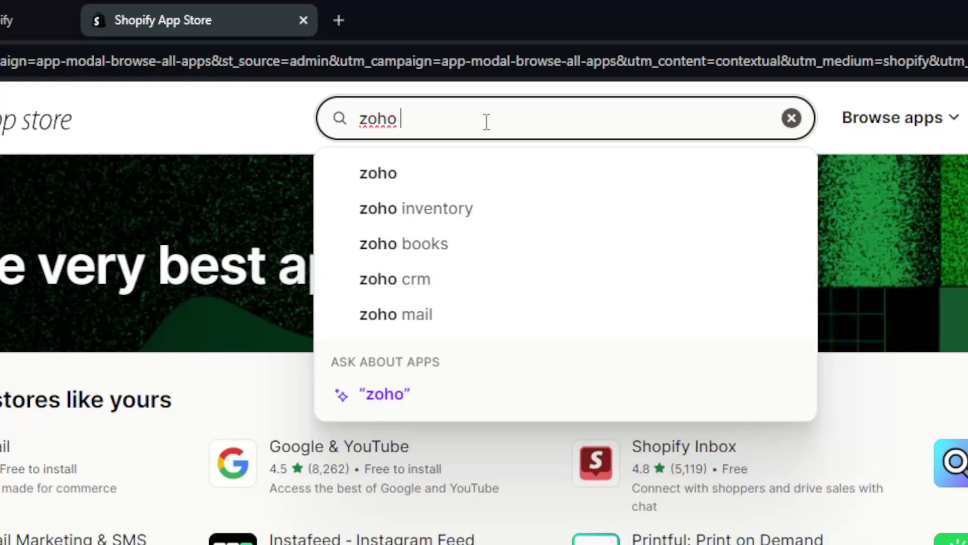
{"action": "type", "text": "crm"}
{"action": "key", "text": "Return"}
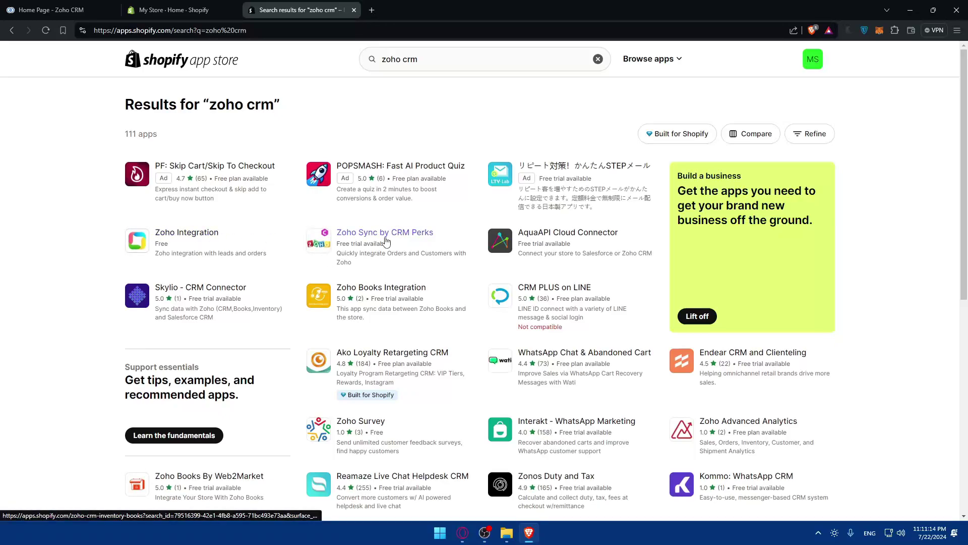
Open the Zoho Integration and Zoho Sync by CRM Perks listings in separate tabs and bring up Zoho Integration.
{"action": "middle_click", "coordinate": [218, 236]}
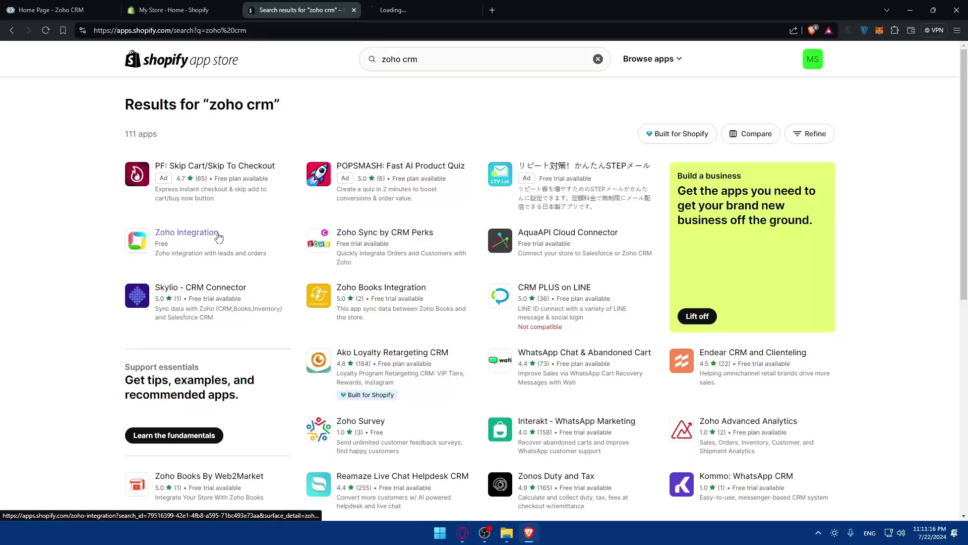
{"action": "middle_click", "coordinate": [368, 233]}
{"action": "left_click", "coordinate": [422, 10]}
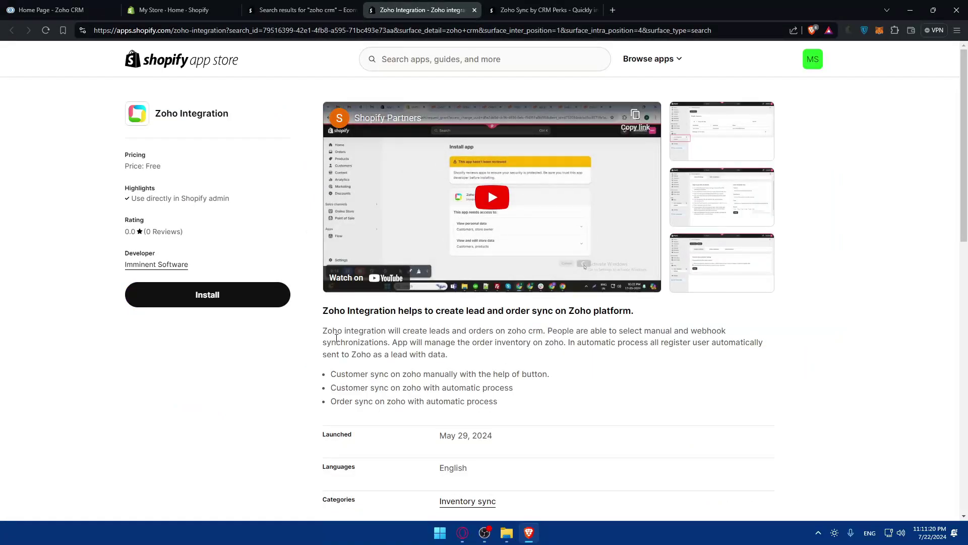
Read the Zoho Integration app's description and its customer and order sync features.
{"action": "left_click_drag", "start_coordinate": [388, 332], "coordinate": [431, 331]}
{"action": "left_click", "coordinate": [446, 332]}
{"action": "scroll", "coordinate": [425, 351], "scroll_direction": "down", "scroll_amount": 2}
{"action": "left_click_drag", "start_coordinate": [333, 296], "coordinate": [549, 293]}
{"action": "left_click", "coordinate": [549, 293]}
{"action": "left_click_drag", "start_coordinate": [327, 307], "coordinate": [515, 307]}
{"action": "left_click", "coordinate": [413, 294]}
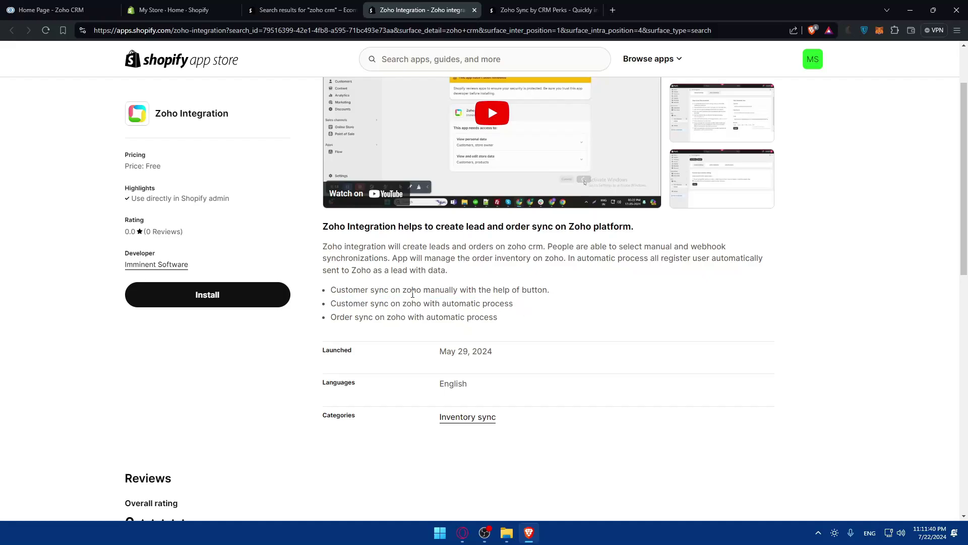
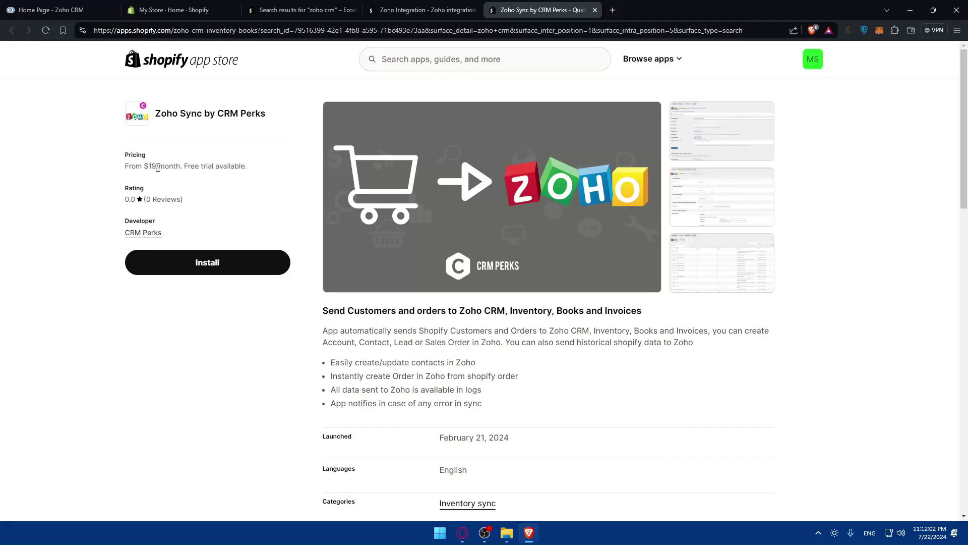
Review the Zoho Sync by CRM Perks pricing plans, free trial terms, reviews and feature list.
{"action": "left_click", "coordinate": [259, 172]}
{"action": "scroll", "coordinate": [260, 172], "scroll_direction": "down", "scroll_amount": 8}
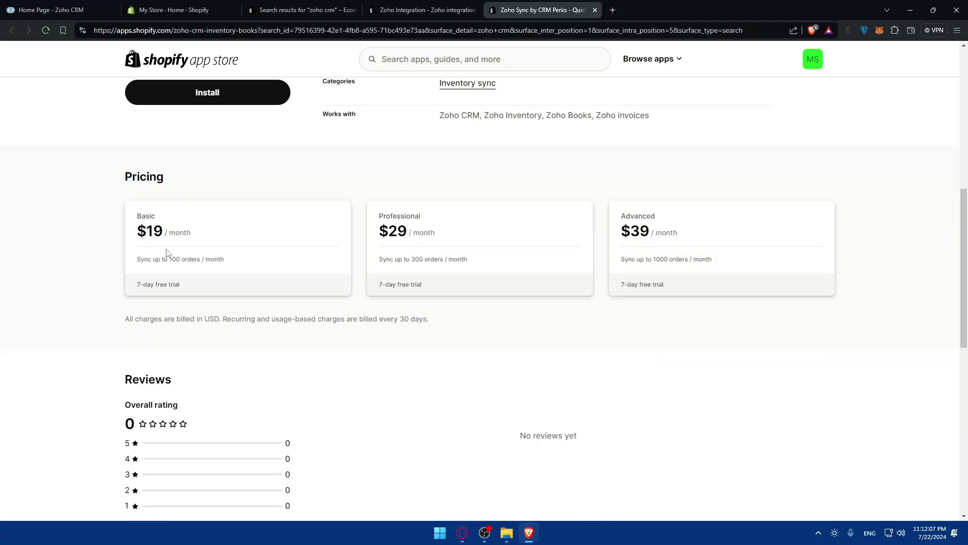
{"action": "left_click_drag", "start_coordinate": [136, 286], "coordinate": [516, 287]}
{"action": "left_click", "coordinate": [206, 240]}
{"action": "triple_click", "coordinate": [206, 240]}
{"action": "left_click", "coordinate": [482, 259]}
{"action": "scroll", "coordinate": [237, 454], "scroll_direction": "down", "scroll_amount": 3}
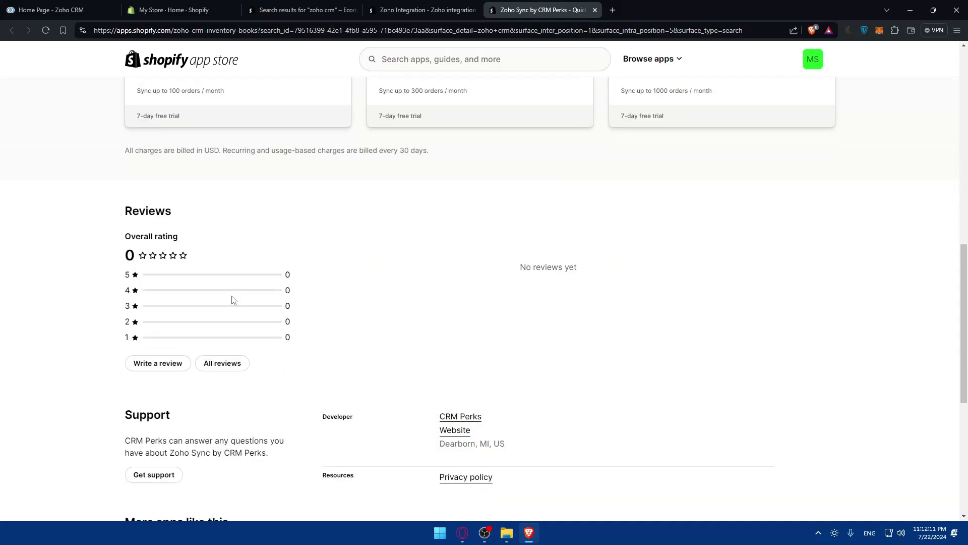
{"action": "scroll", "coordinate": [180, 322], "scroll_direction": "up", "scroll_amount": 10}
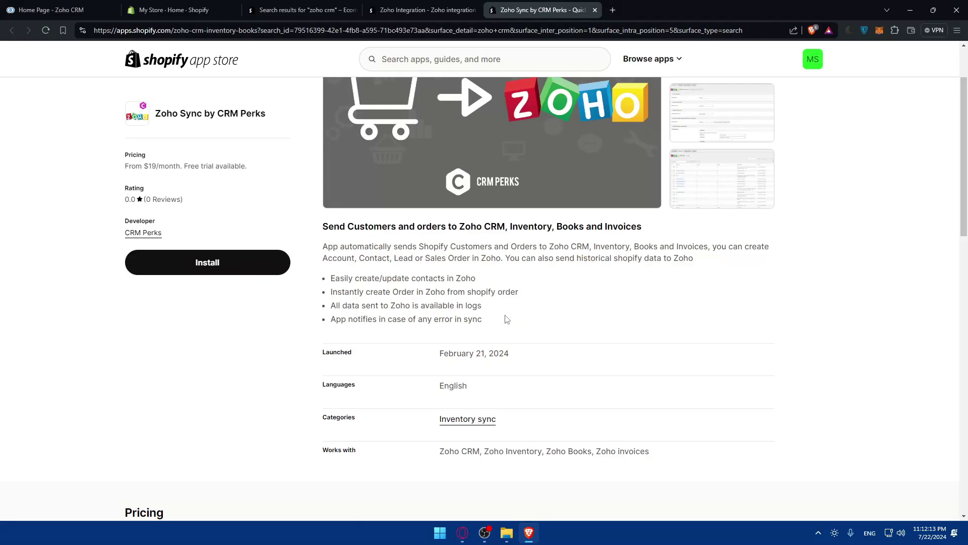
{"action": "scroll", "coordinate": [380, 305], "scroll_direction": "up", "scroll_amount": 2}
{"action": "left_click_drag", "start_coordinate": [437, 394], "coordinate": [393, 362]}
{"action": "left_click", "coordinate": [393, 362]}
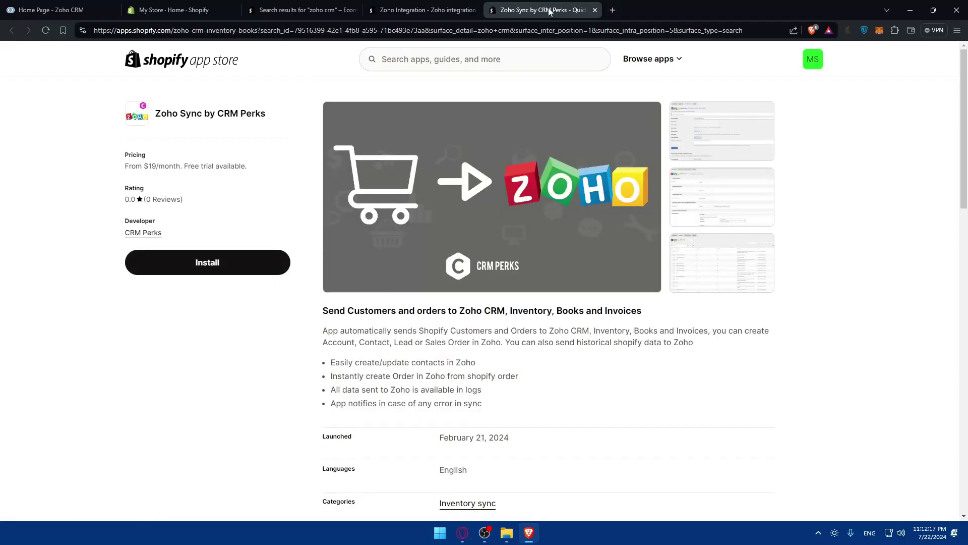
Close the Zoho Sync by CRM Perks listing and install the Zoho Integration app on the Shopify store.
{"action": "left_click", "coordinate": [596, 10]}
{"action": "left_click", "coordinate": [164, 302]}
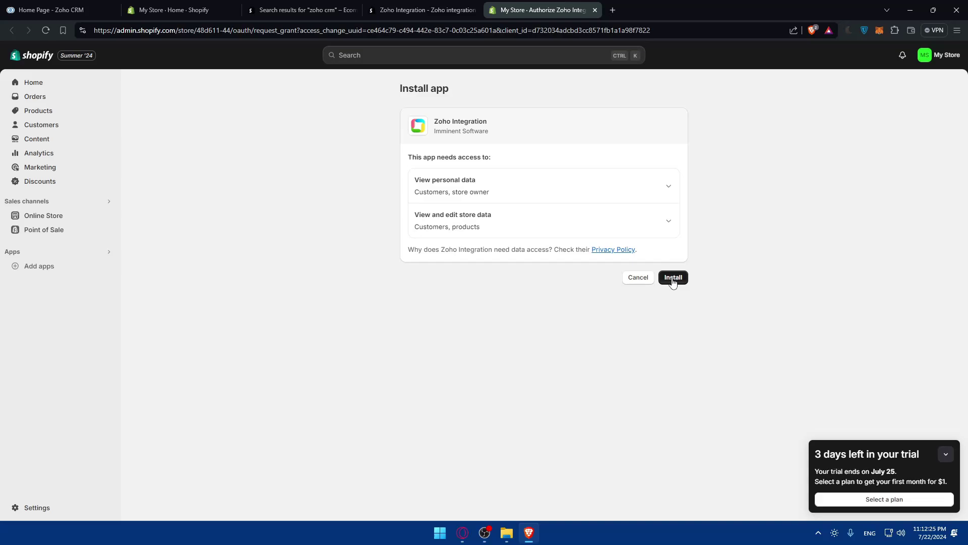
{"action": "left_click", "coordinate": [673, 279]}
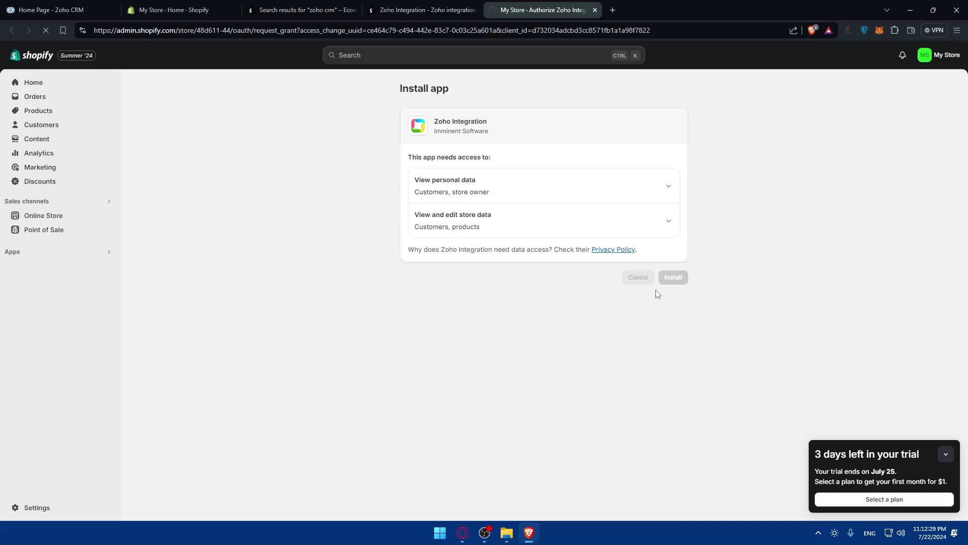
Open the Zapier home page in a new tab and return to the Zoho Integration app in the Shopify admin.
{"action": "left_click", "coordinate": [612, 10]}
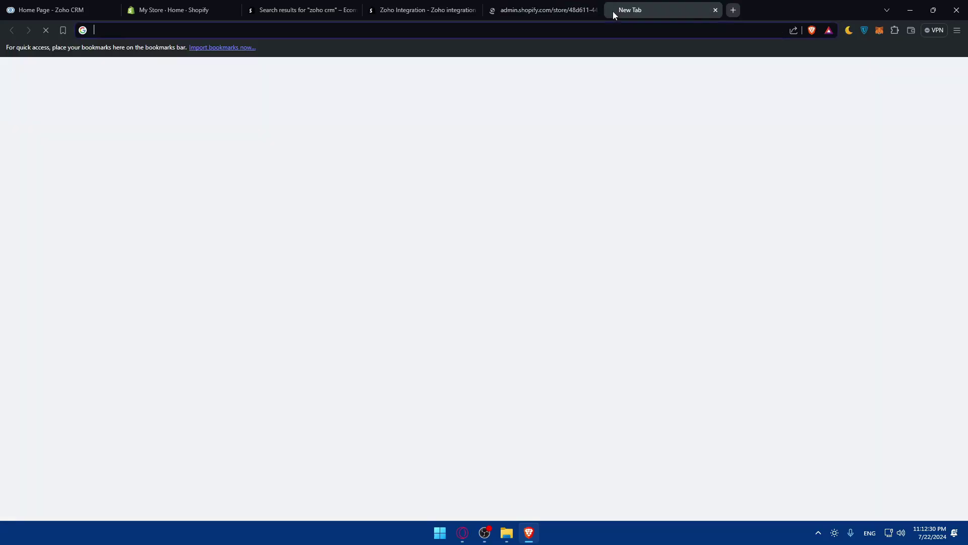
{"action": "type", "text": "za"}
{"action": "key", "text": "Return"}
{"action": "key", "text": "ctrl+shift+Tab"}
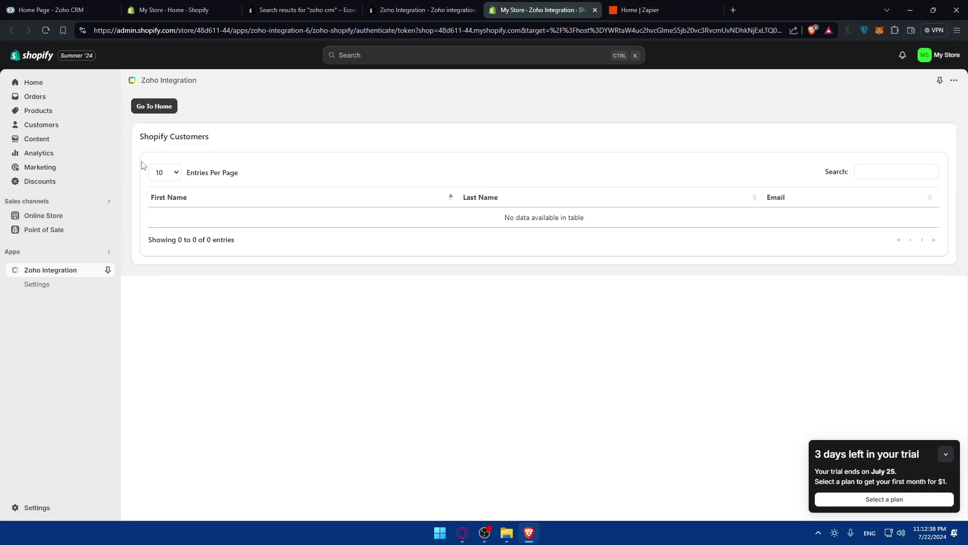
Try to open the Zoho Integration app's home page and collapse the trial notice.
{"action": "left_click", "coordinate": [155, 111]}
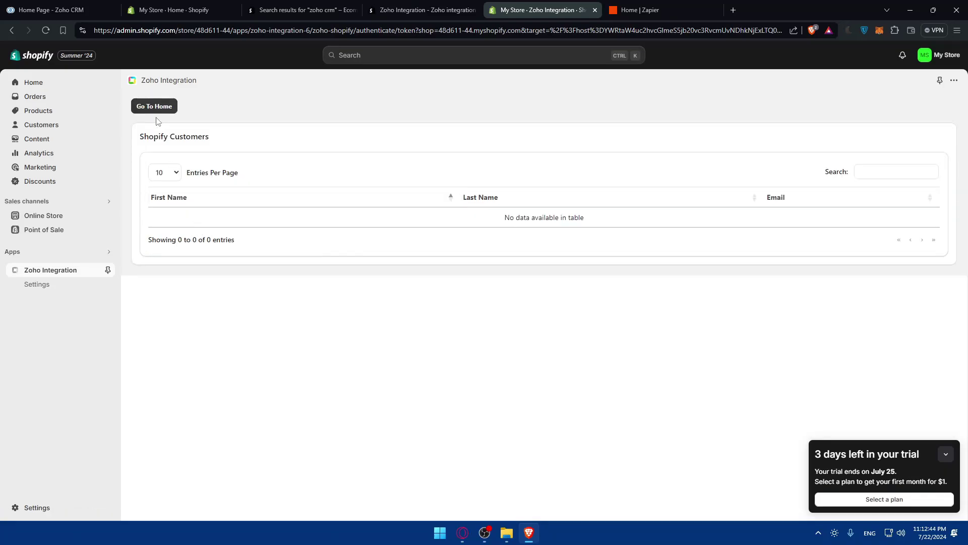
{"action": "left_click", "coordinate": [153, 110]}
{"action": "left_click", "coordinate": [145, 103]}
{"action": "left_click", "coordinate": [946, 454]}
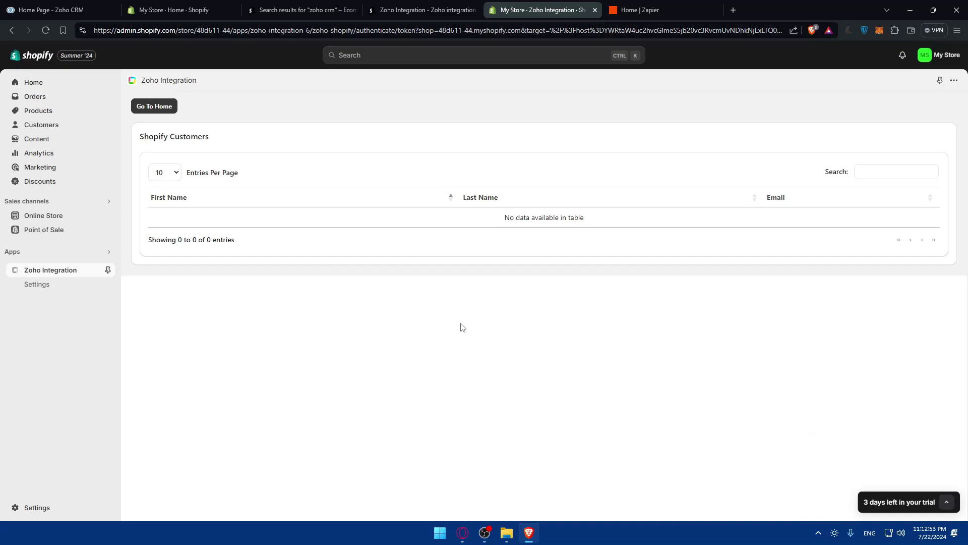
{"action": "left_click_drag", "start_coordinate": [585, 218], "coordinate": [274, 190]}
{"action": "left_click", "coordinate": [254, 159]}
Open the Zoho Integration app's management page, review its privacy and permission details, and uninstall the app.
{"action": "left_click", "coordinate": [955, 82]}
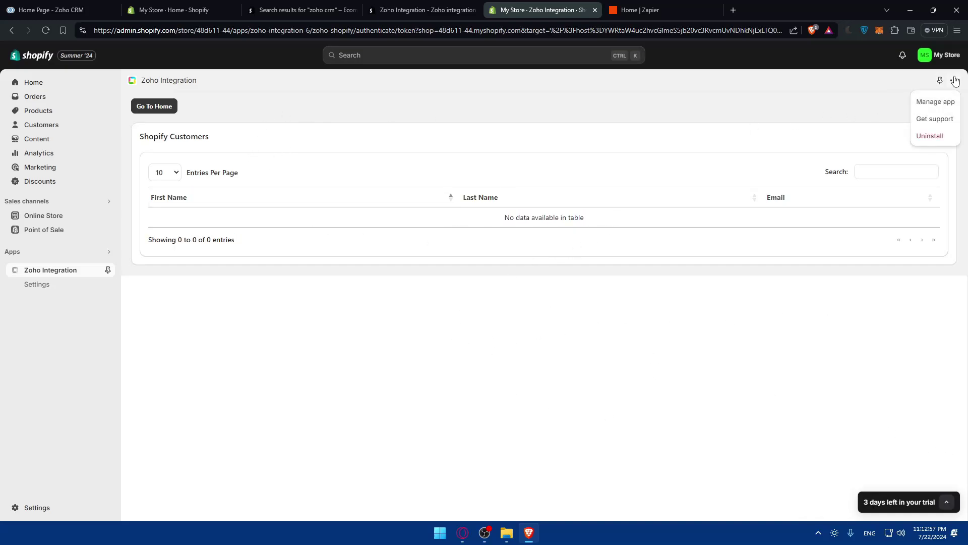
{"action": "left_click", "coordinate": [929, 101]}
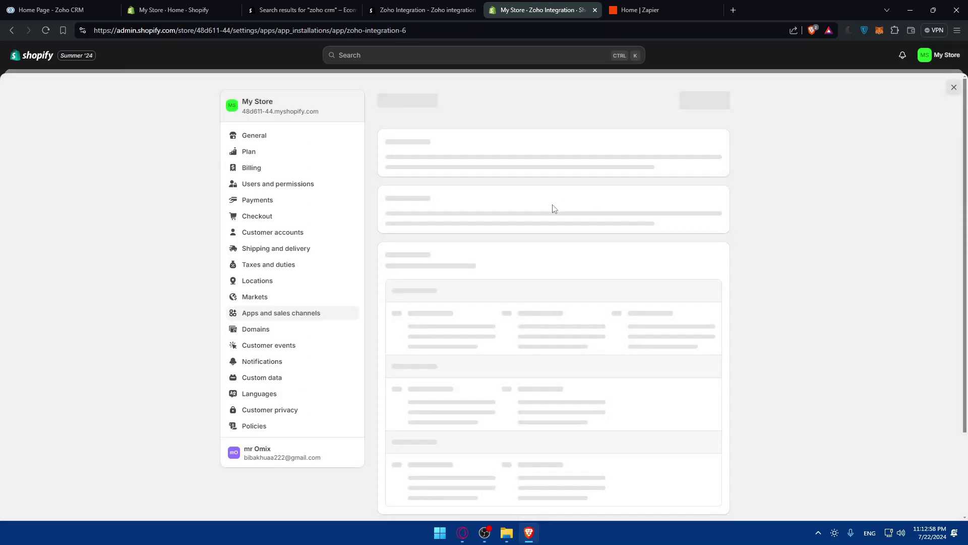
{"action": "scroll", "coordinate": [514, 316], "scroll_direction": "down", "scroll_amount": 5}
{"action": "scroll", "coordinate": [513, 316], "scroll_direction": "up", "scroll_amount": 3}
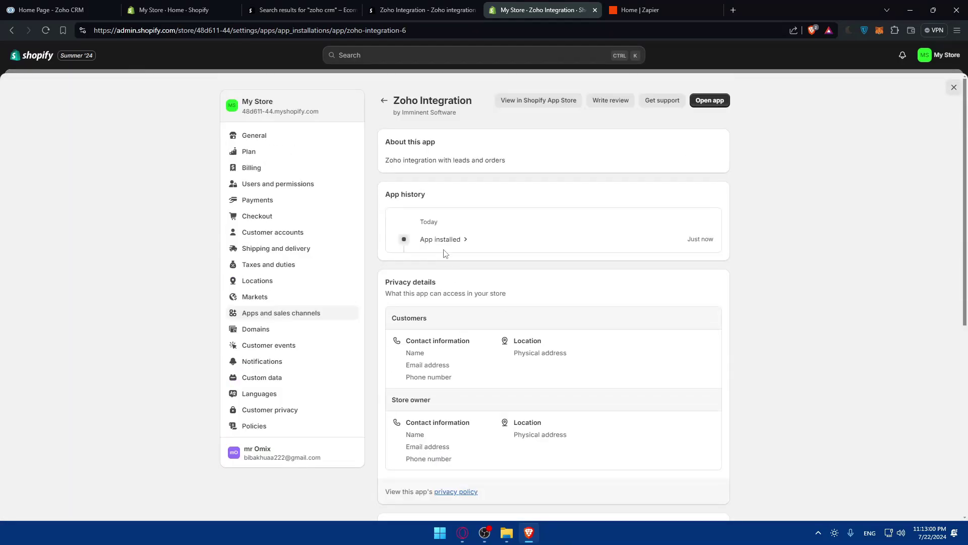
{"action": "scroll", "coordinate": [560, 227], "scroll_direction": "down", "scroll_amount": 6}
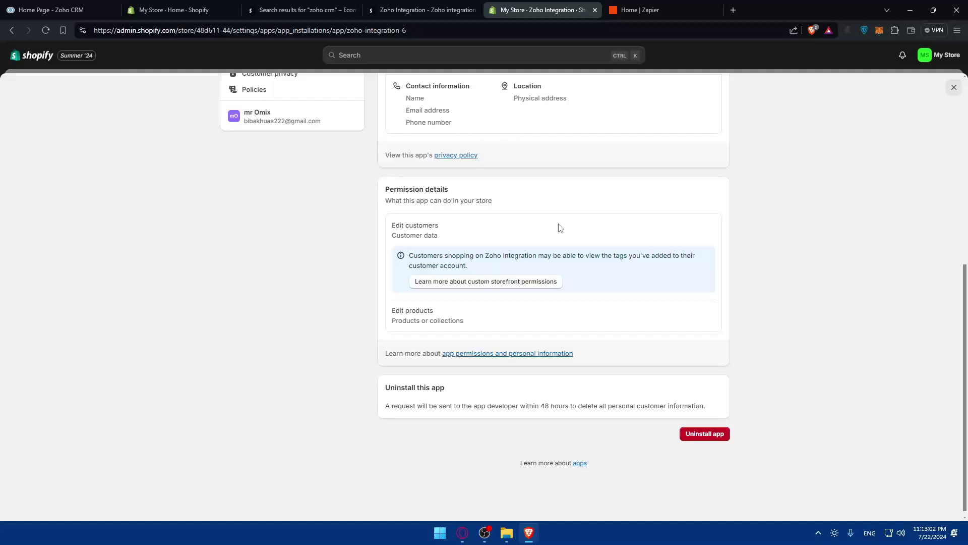
{"action": "scroll", "coordinate": [530, 285], "scroll_direction": "up", "scroll_amount": 3}
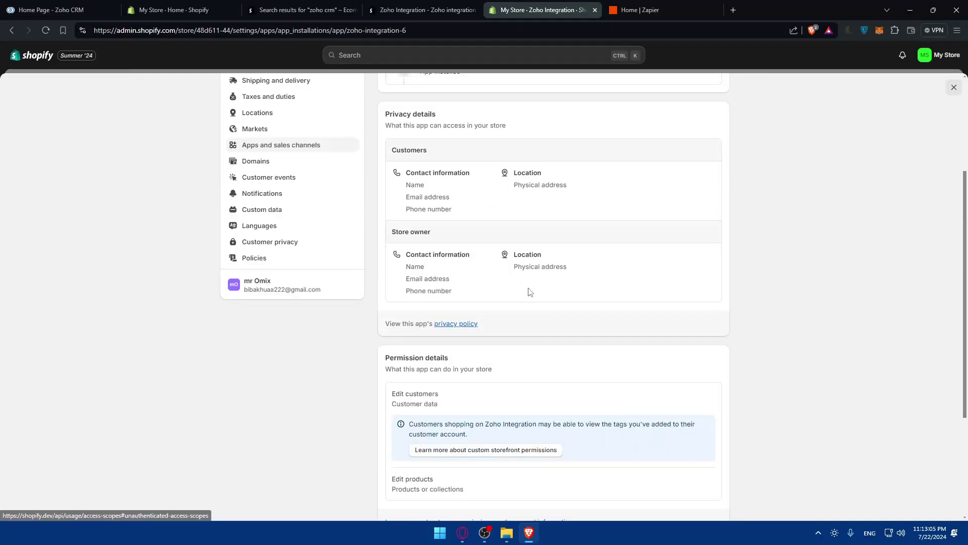
{"action": "scroll", "coordinate": [527, 290], "scroll_direction": "down", "scroll_amount": 3}
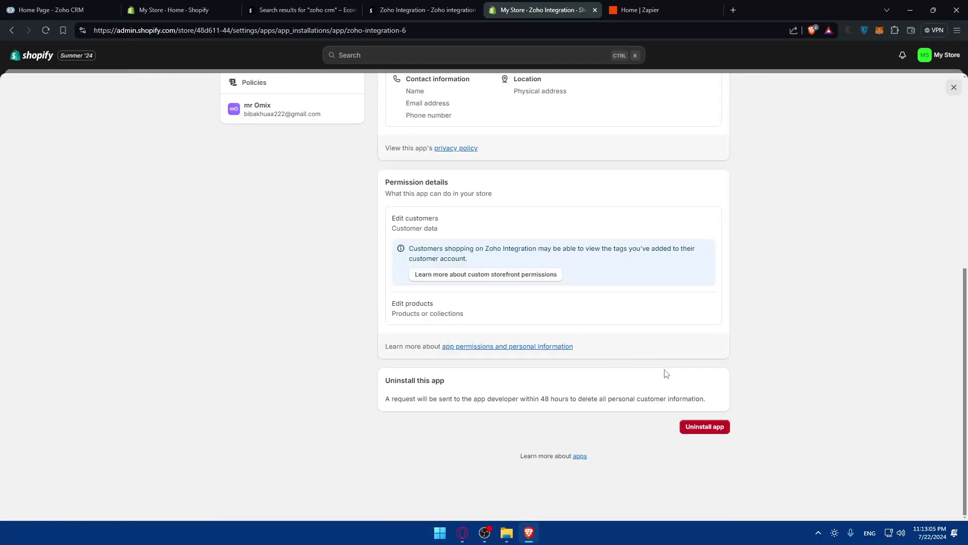
{"action": "left_click", "coordinate": [702, 429]}
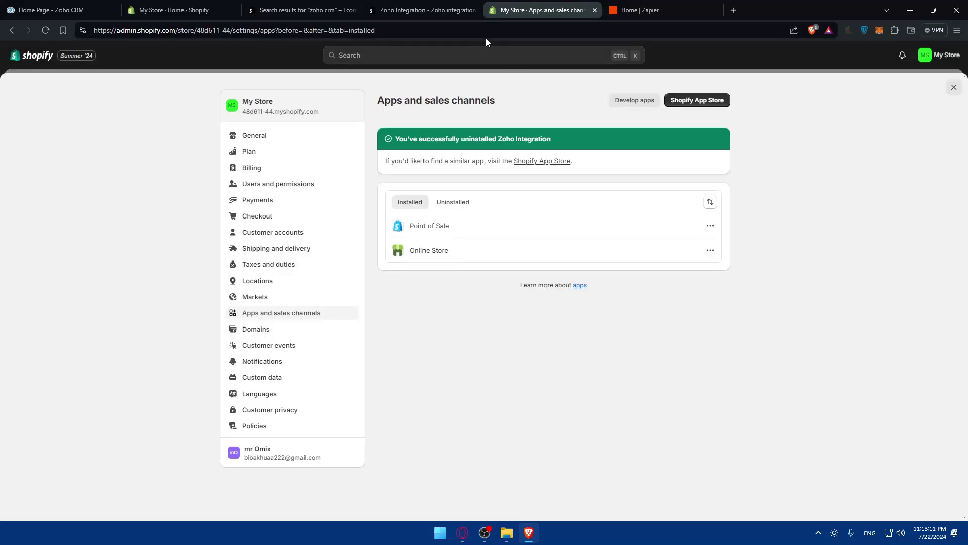
Switch to Zapier, search its apps for "shopify" and start a new Shopify connection.
{"action": "left_click", "coordinate": [439, 5]}
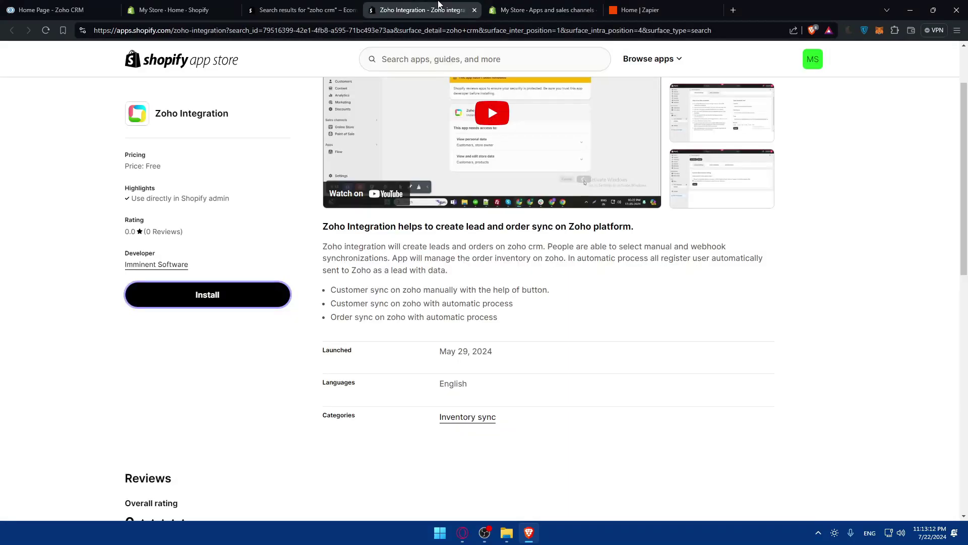
{"action": "scroll", "coordinate": [450, 86], "scroll_direction": "up", "scroll_amount": 2}
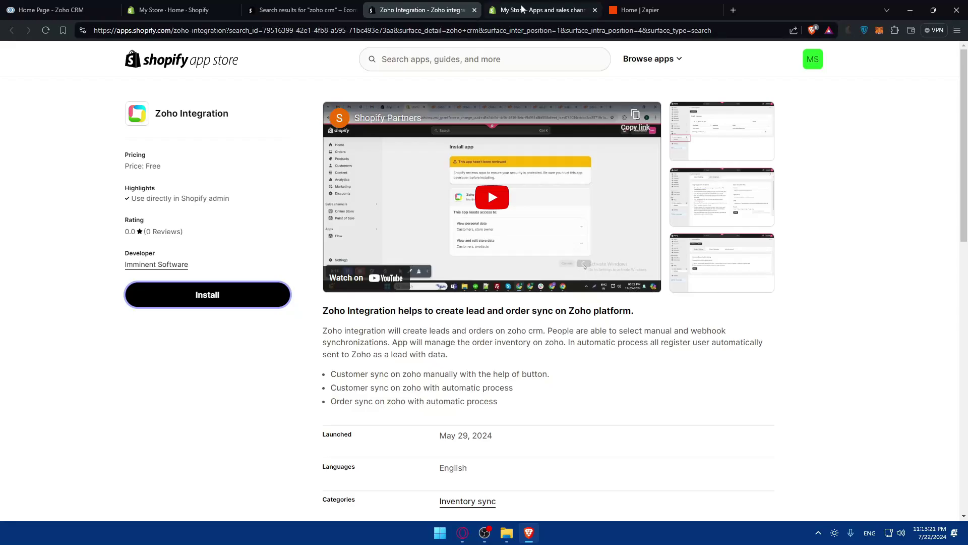
{"action": "left_click", "coordinate": [649, 7]}
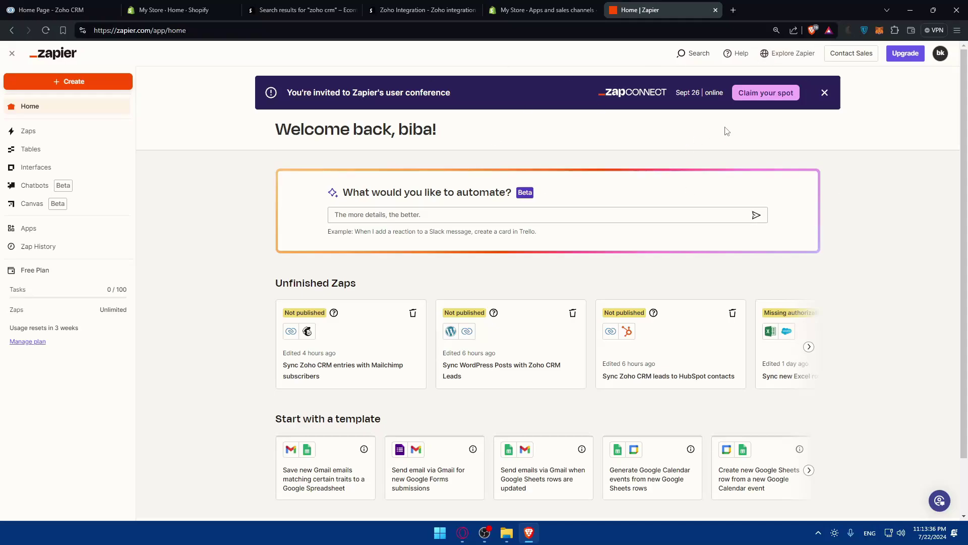
{"action": "left_click", "coordinate": [34, 236]}
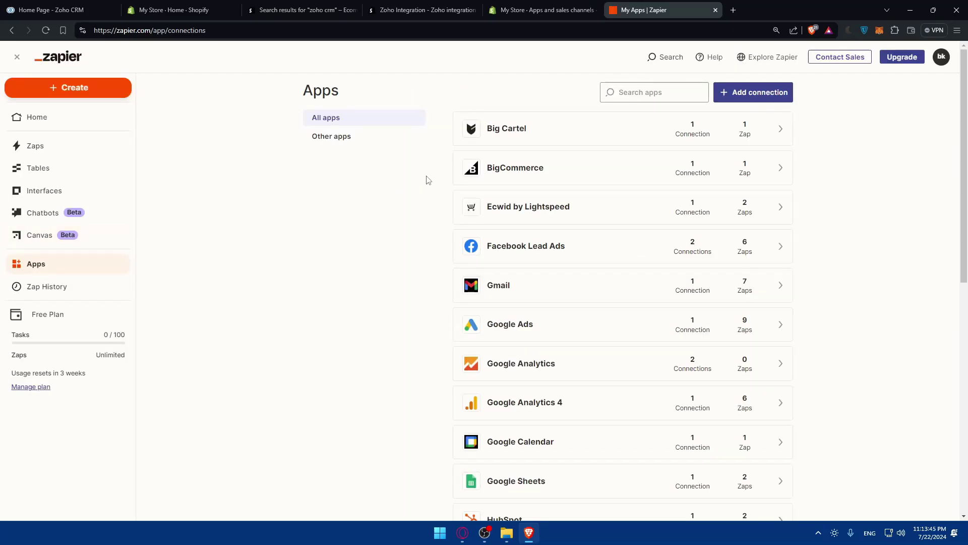
{"action": "left_click", "coordinate": [644, 96]}
{"action": "type", "text": "shopify"}
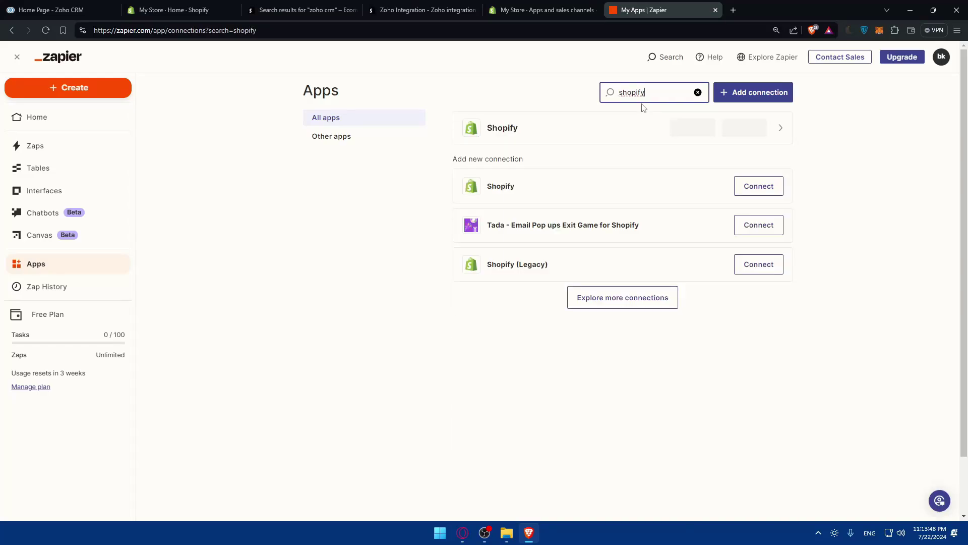
{"action": "left_click", "coordinate": [780, 195]}
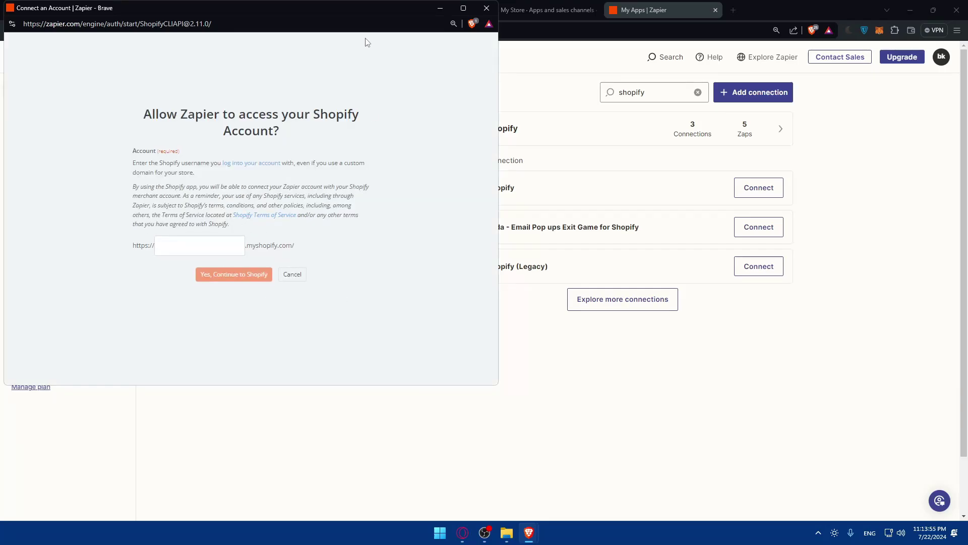
Return to the Shopify store admin, dismiss the suggested apps window and open the Domains settings.
{"action": "left_click_drag", "start_coordinate": [358, 8], "coordinate": [566, 114]}
{"action": "left_click", "coordinate": [213, 5]}
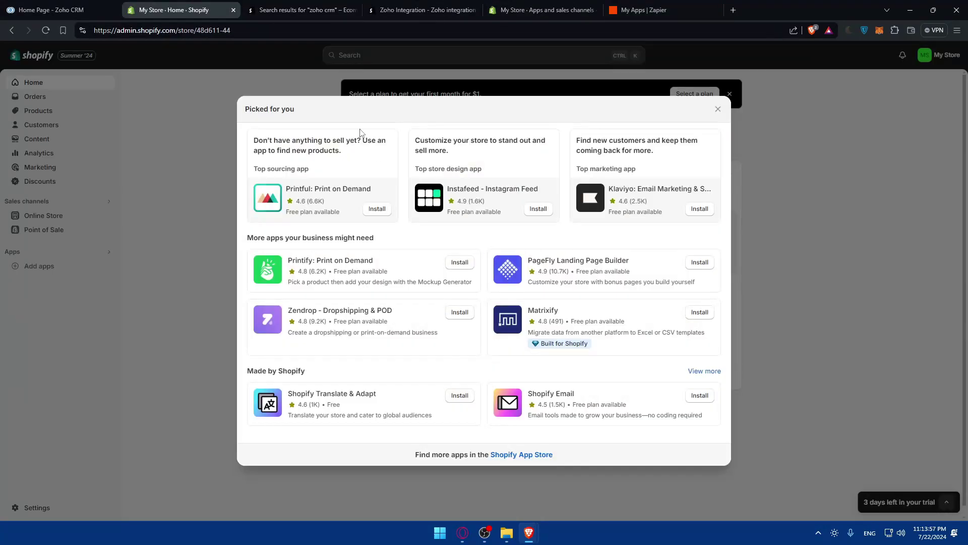
{"action": "left_click", "coordinate": [716, 107]}
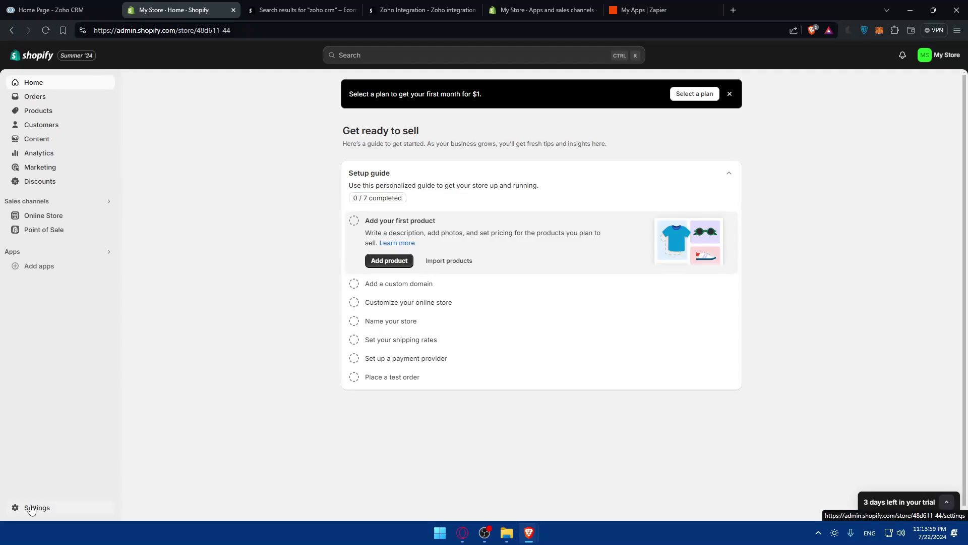
{"action": "left_click", "coordinate": [31, 508]}
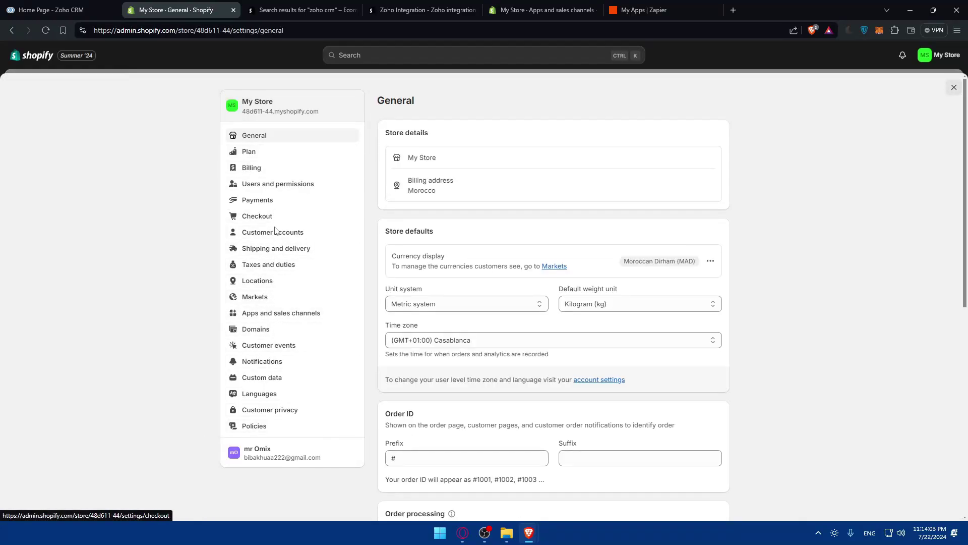
{"action": "left_click", "coordinate": [258, 329]}
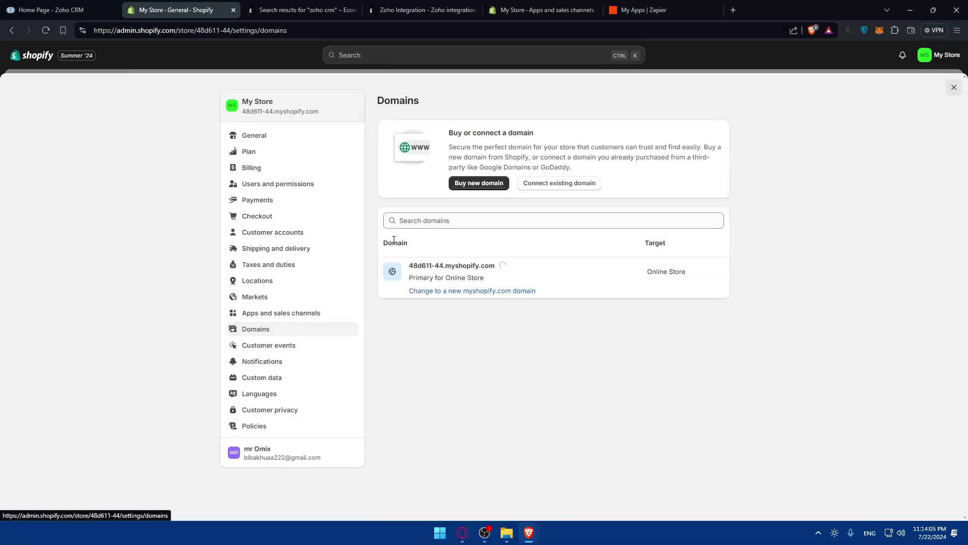
Check which account value Zapier requires, open the store's primary domain details and copy the prefix before ".myshopify.com".
{"action": "mouse_move", "coordinate": [529, 537]}
{"action": "left_click", "coordinate": [573, 469]}
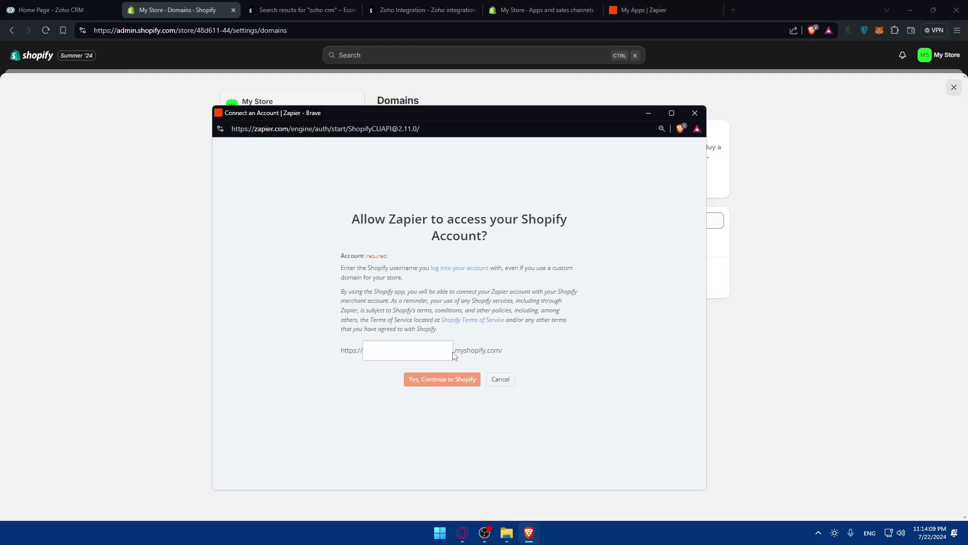
{"action": "left_click", "coordinate": [648, 113]}
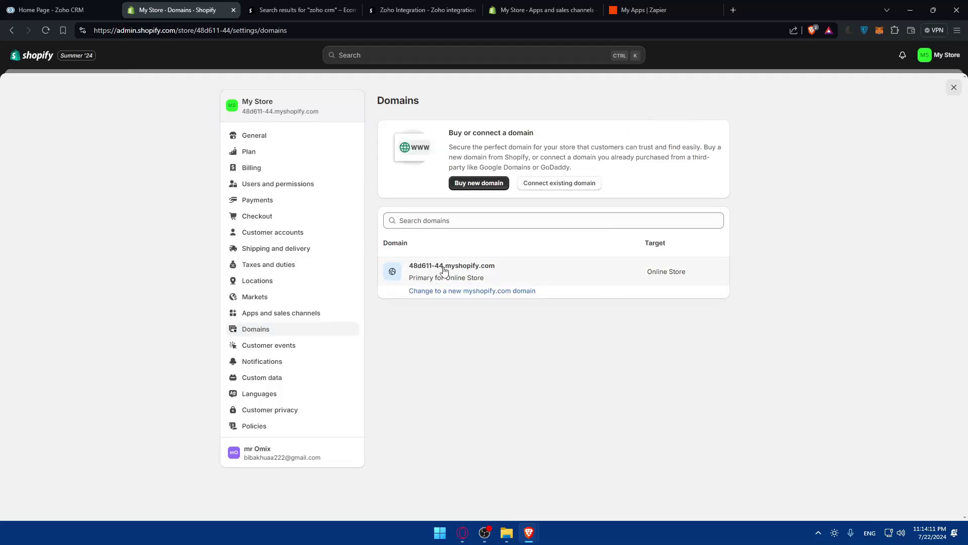
{"action": "left_click_drag", "start_coordinate": [444, 271], "coordinate": [409, 267]}
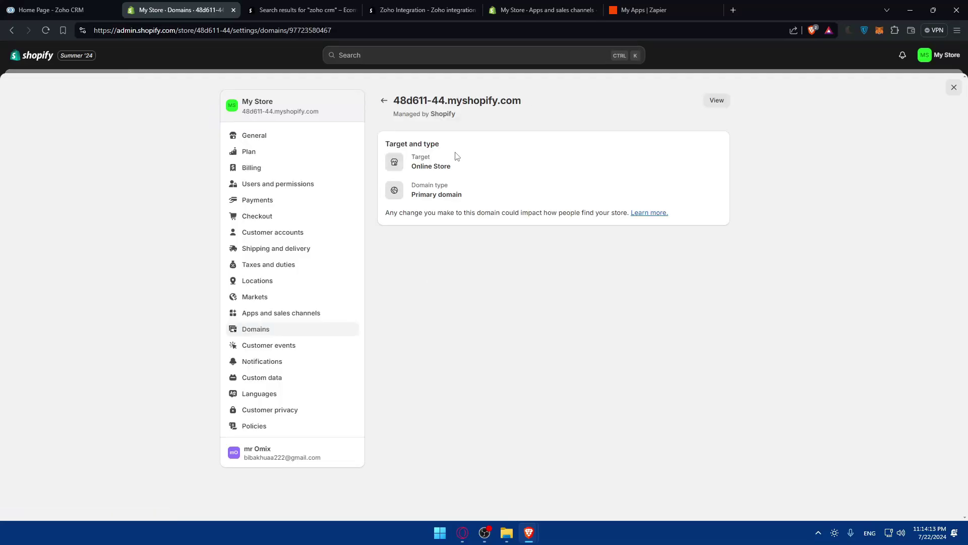
{"action": "left_click_drag", "start_coordinate": [446, 104], "coordinate": [397, 101]}
{"action": "key", "text": "ctrl+c"}
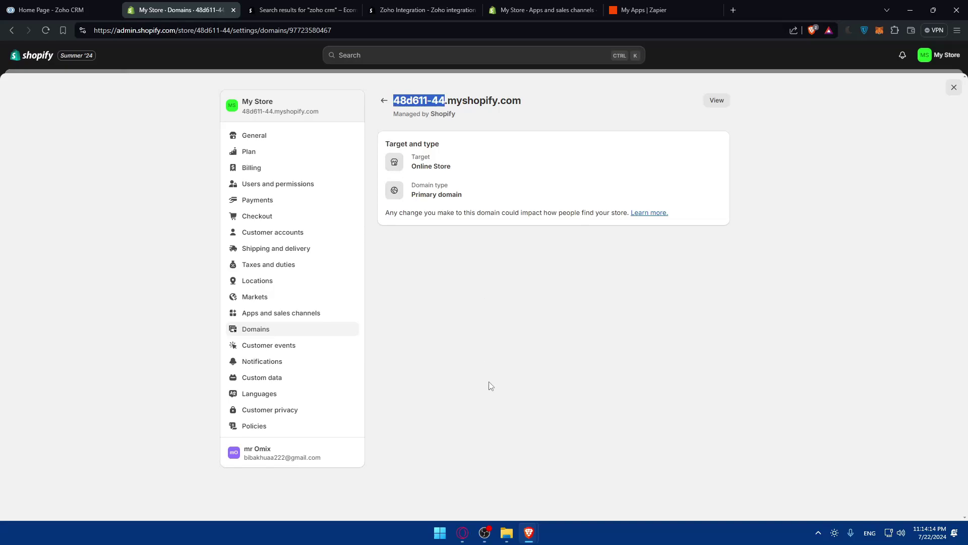
Paste the store prefix as the Shopify account in Zapier's connection window, authorize installing Zapier on the store, and return to Zapier's apps page.
{"action": "left_click", "coordinate": [567, 484]}
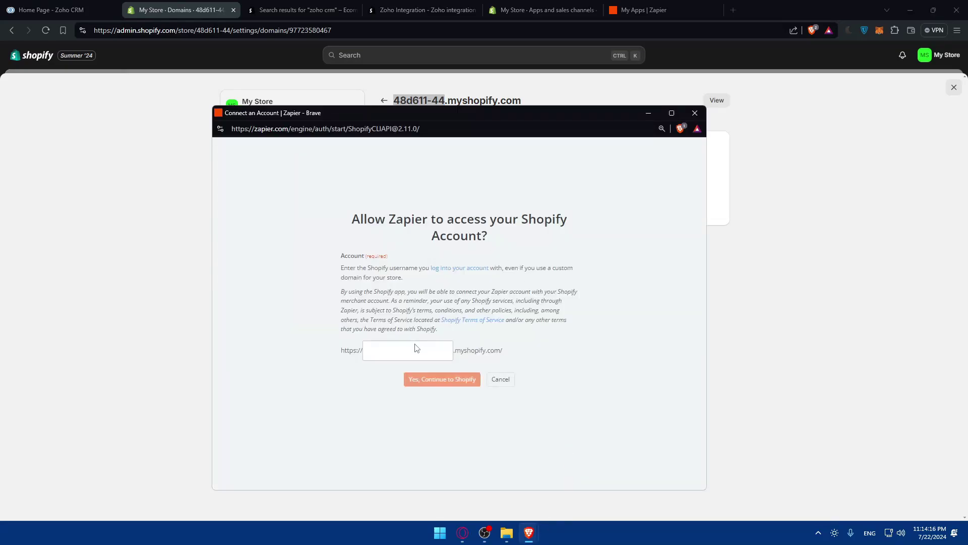
{"action": "left_click", "coordinate": [417, 348]}
{"action": "key", "text": "ctrl+v"}
{"action": "left_click", "coordinate": [437, 379]}
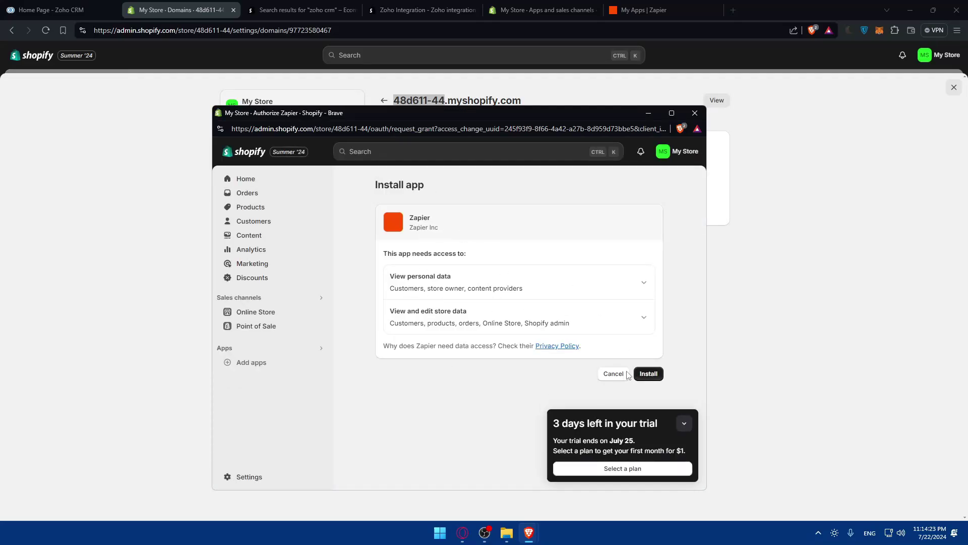
{"action": "left_click", "coordinate": [648, 373]}
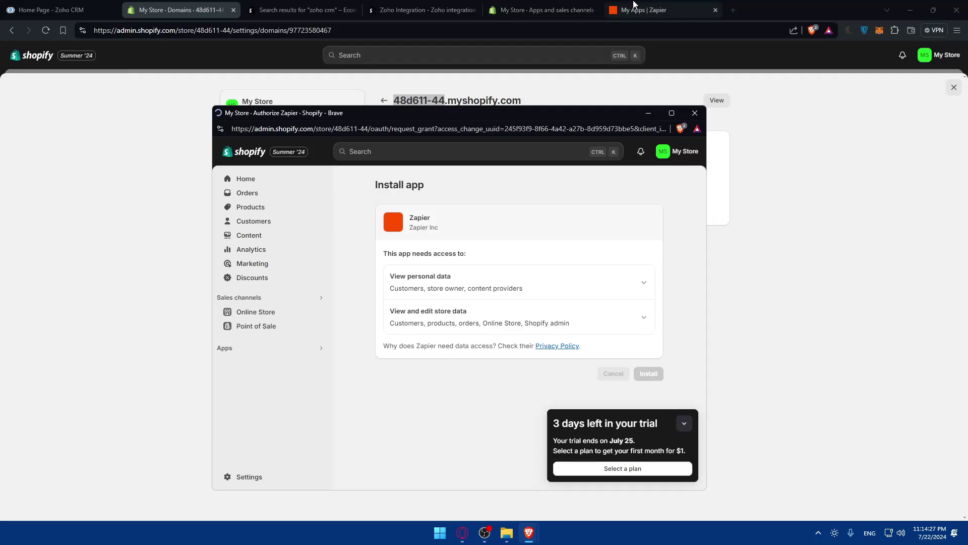
{"action": "left_click", "coordinate": [634, 4]}
{"action": "mouse_move", "coordinate": [528, 532]}
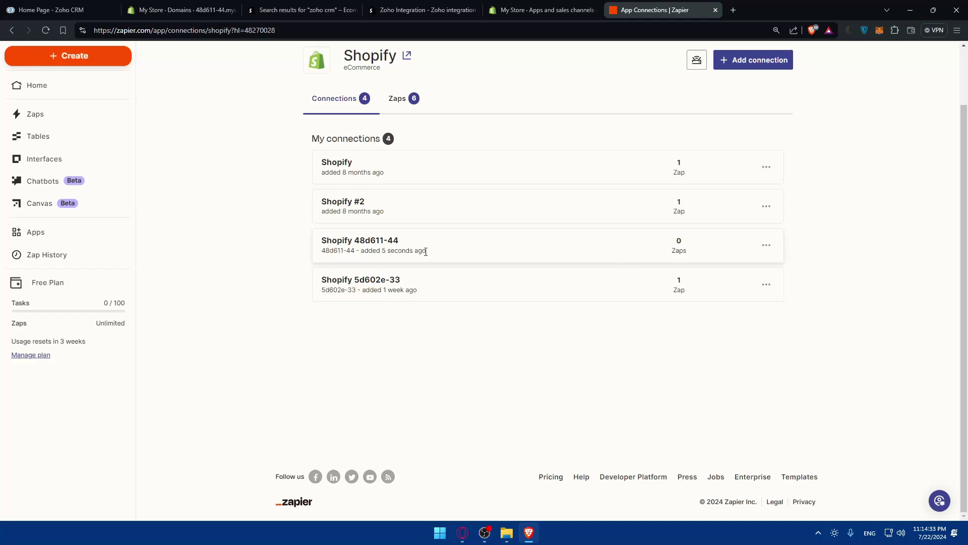
Return to Zapier's apps list, search for "zoho crm" and start a new Zoho CRM connection.
{"action": "left_click_drag", "start_coordinate": [426, 250], "coordinate": [377, 250]}
{"action": "left_click_drag", "start_coordinate": [374, 290], "coordinate": [378, 289]}
{"action": "left_click", "coordinate": [341, 293]}
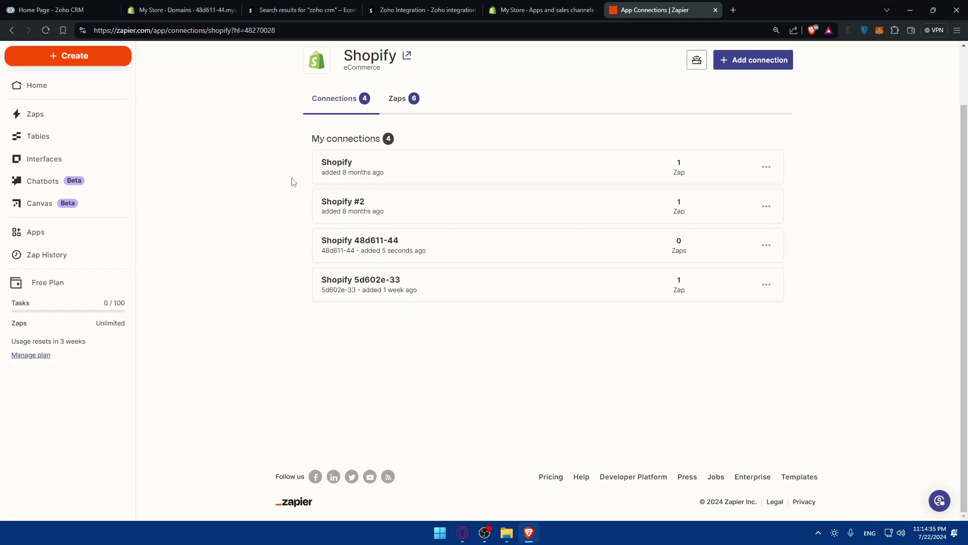
{"action": "left_click", "coordinate": [76, 233]}
{"action": "left_click", "coordinate": [690, 93]}
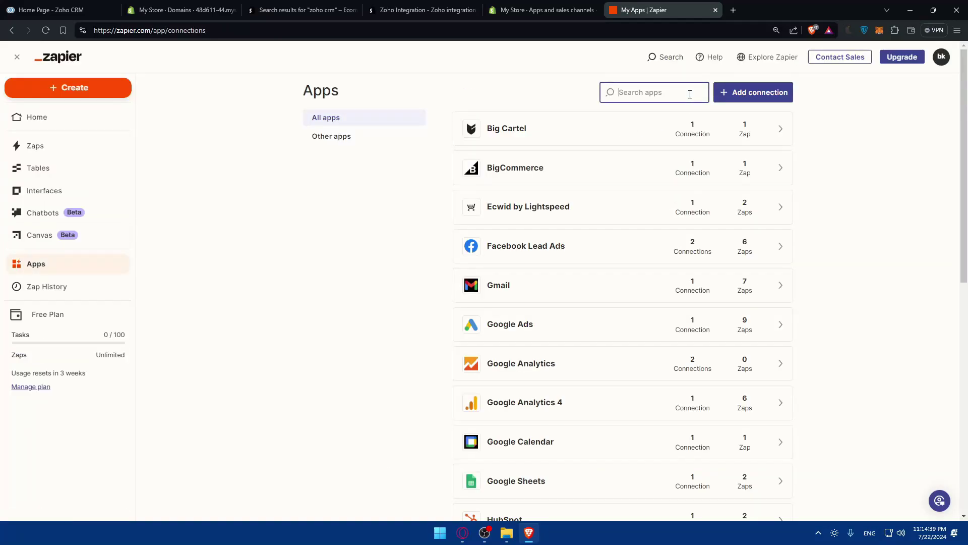
{"action": "type", "text": "zohocrm"}
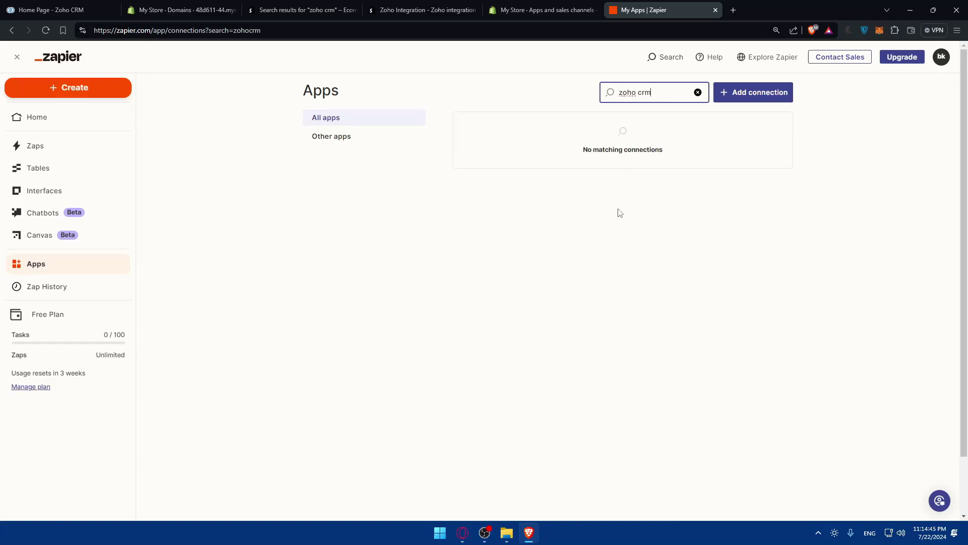
{"action": "left_click", "coordinate": [754, 196]}
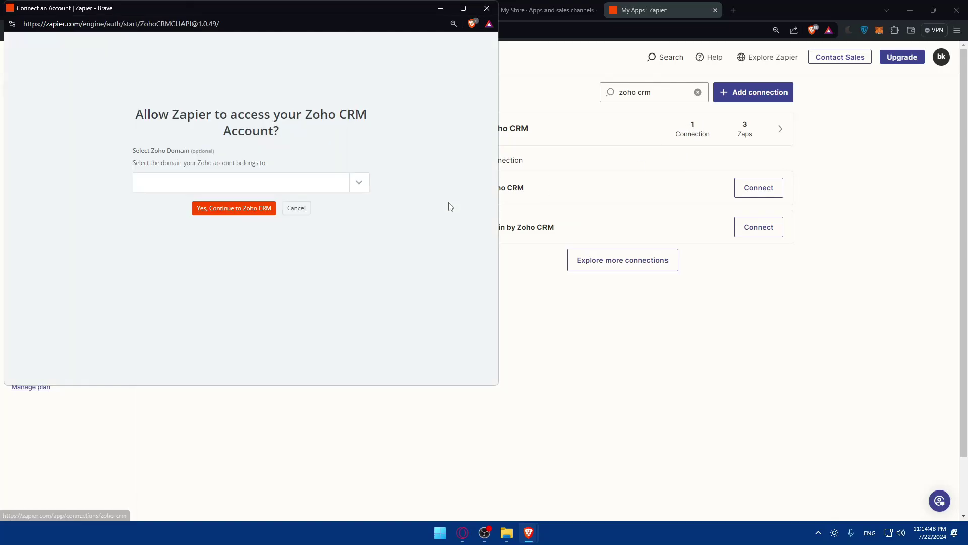
Select zoho.com as the Zoho domain in the connection window and check it against the domain in the Zoho CRM page's address.
{"action": "left_click", "coordinate": [256, 186]}
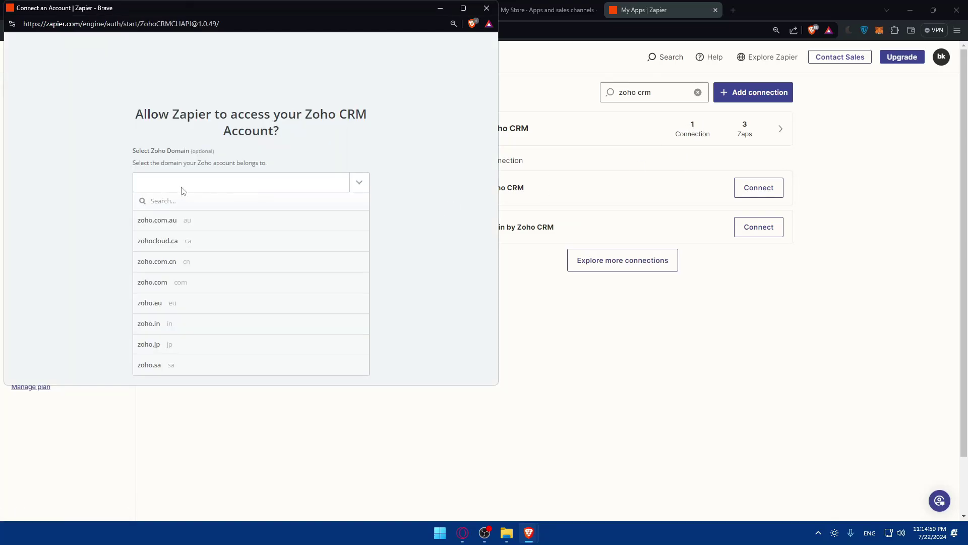
{"action": "left_click", "coordinate": [161, 284]}
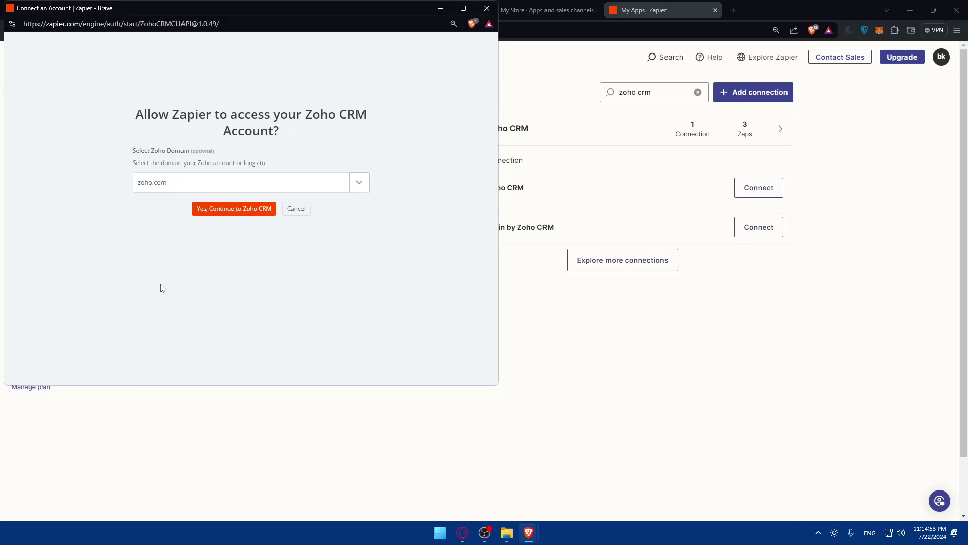
{"action": "left_click_drag", "start_coordinate": [332, 15], "coordinate": [462, 95]}
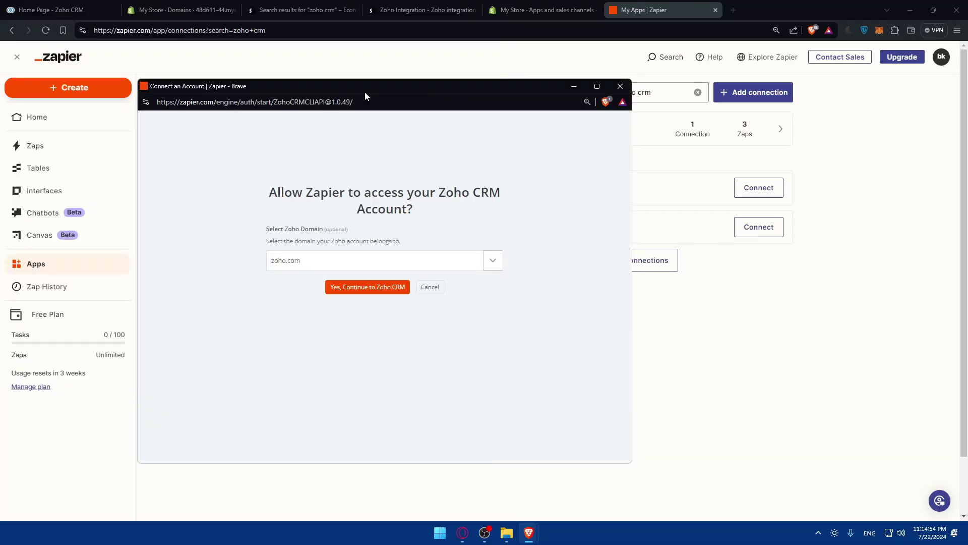
{"action": "left_click", "coordinate": [63, 10]}
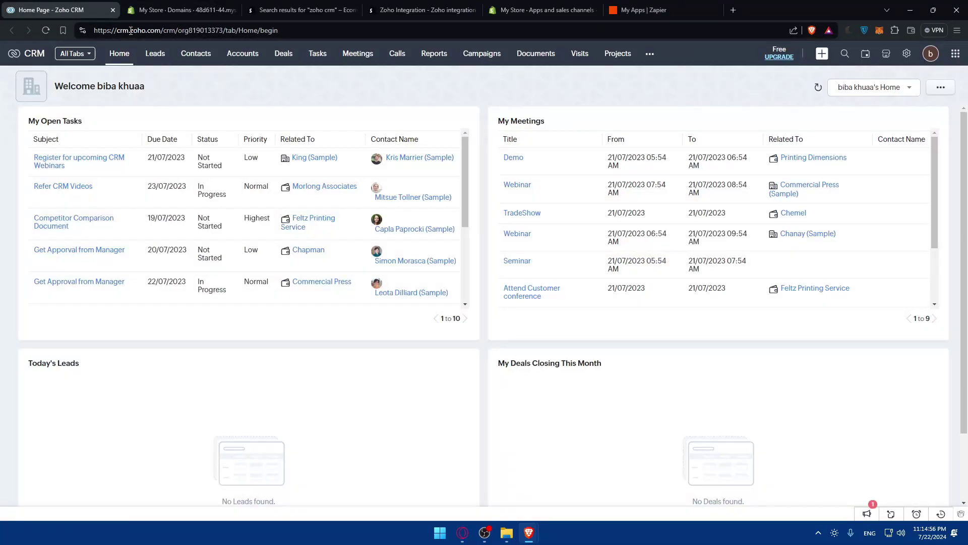
{"action": "left_click_drag", "start_coordinate": [130, 31], "coordinate": [153, 34]}
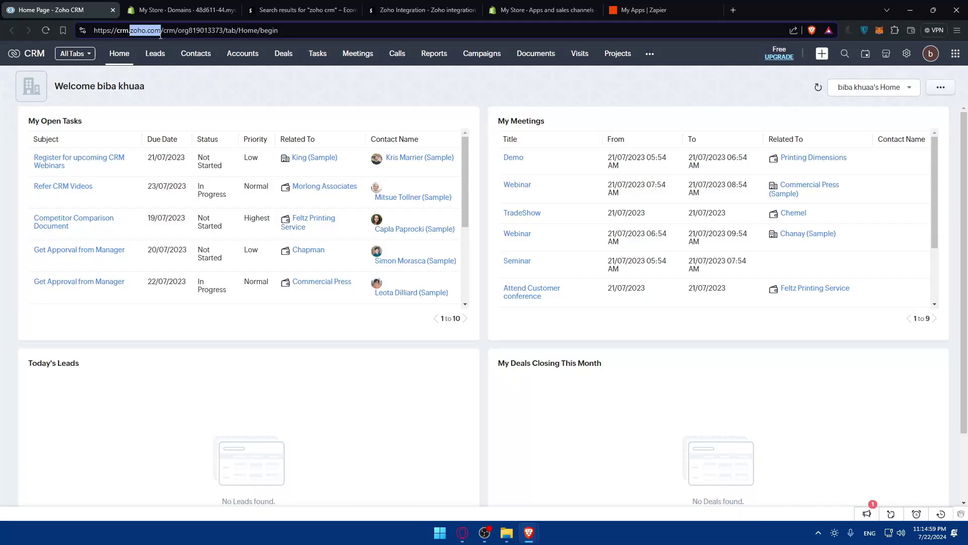
{"action": "mouse_move", "coordinate": [538, 533]}
{"action": "left_click", "coordinate": [589, 466]}
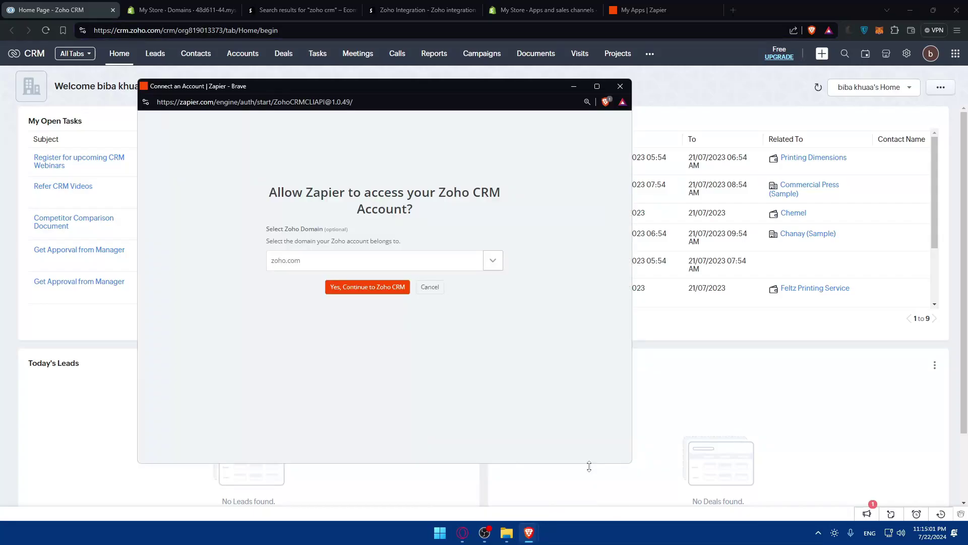
Continue to Zoho's authorization page, review the CRM permissions Zapier requests and return to Zapier's apps page.
{"action": "left_click", "coordinate": [418, 258]}
{"action": "left_click", "coordinate": [222, 372]}
{"action": "left_click", "coordinate": [364, 295]}
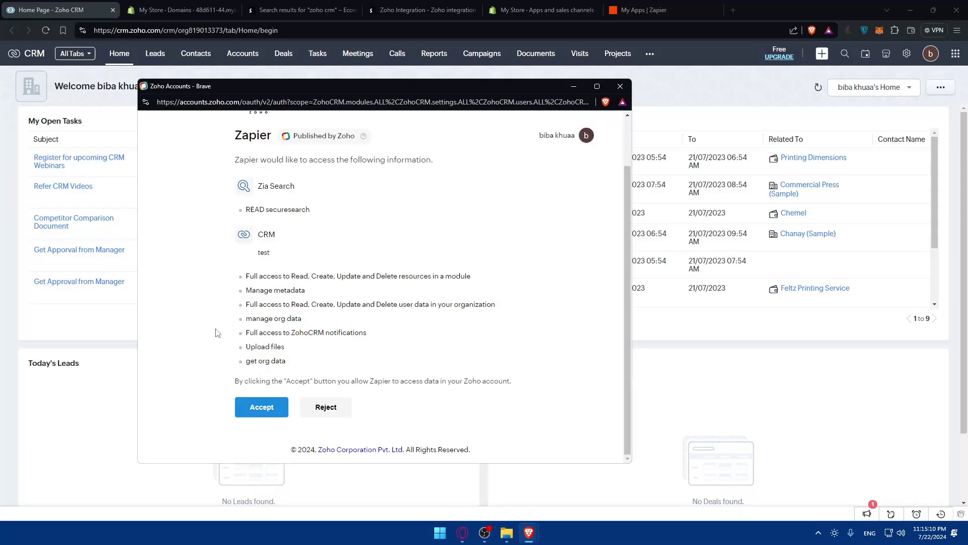
{"action": "left_click_drag", "start_coordinate": [240, 276], "coordinate": [497, 305]}
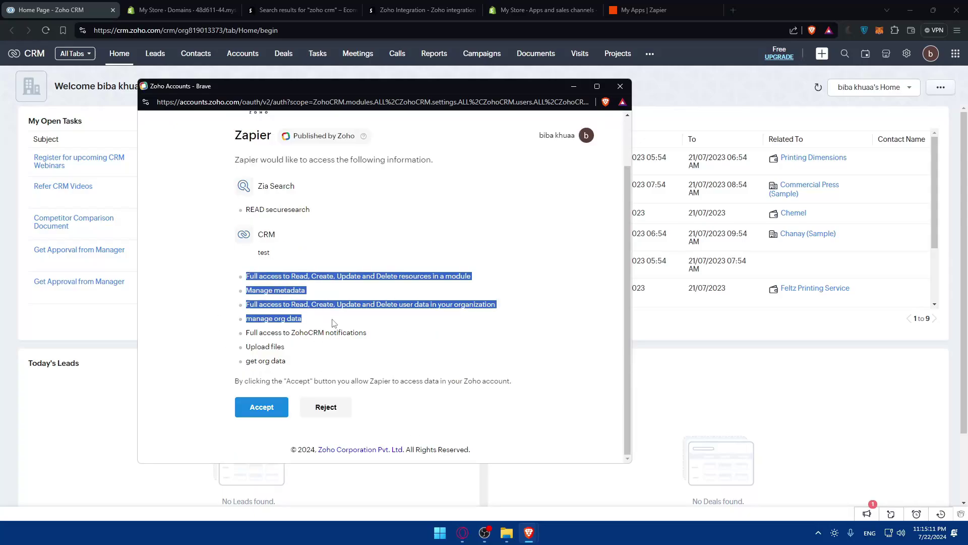
{"action": "left_click", "coordinate": [348, 355]}
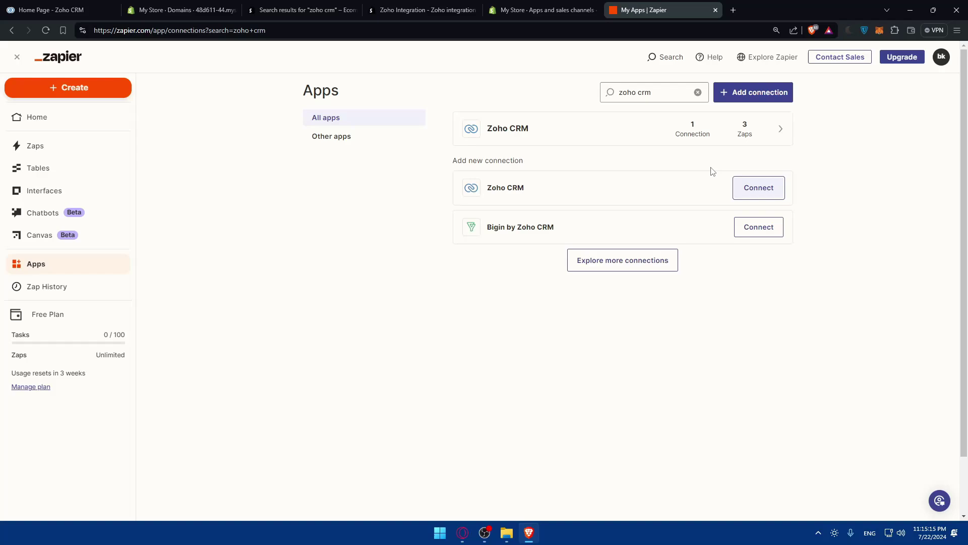
Create a new Zap, prompting Copilot with "connect shopify to zoho crm" and adding all of its suggested steps.
{"action": "left_click", "coordinate": [93, 89]}
{"action": "left_click", "coordinate": [80, 124]}
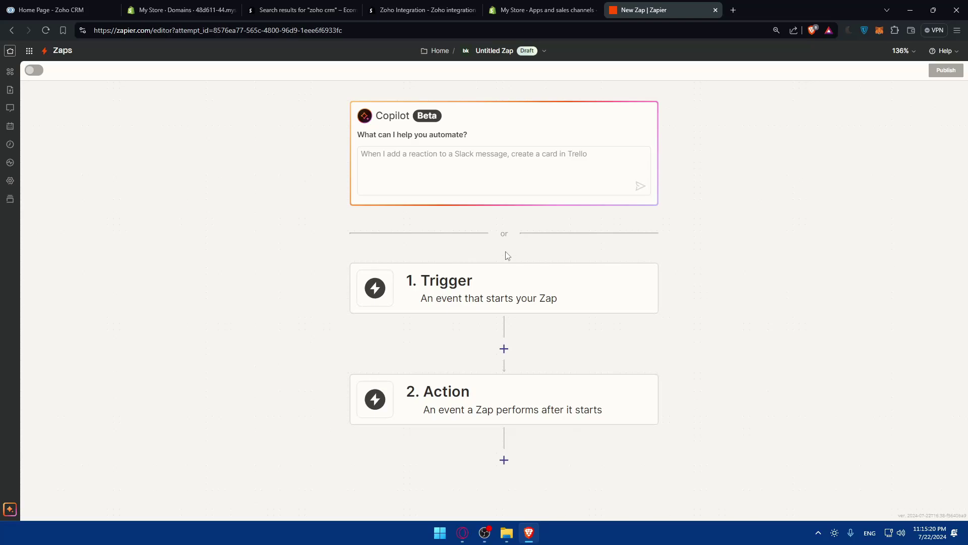
{"action": "left_click", "coordinate": [459, 161]}
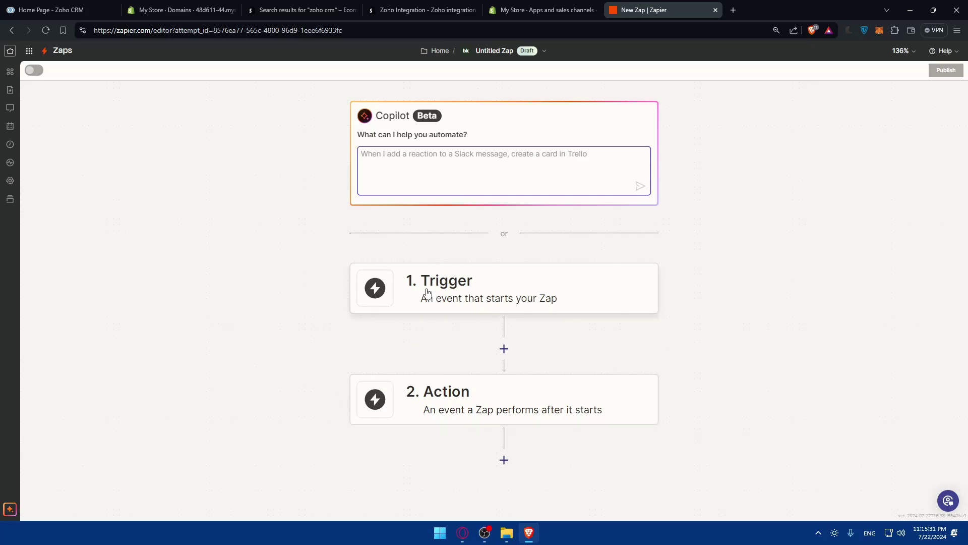
{"action": "type", "text": "connect shopify to zoho crm"}
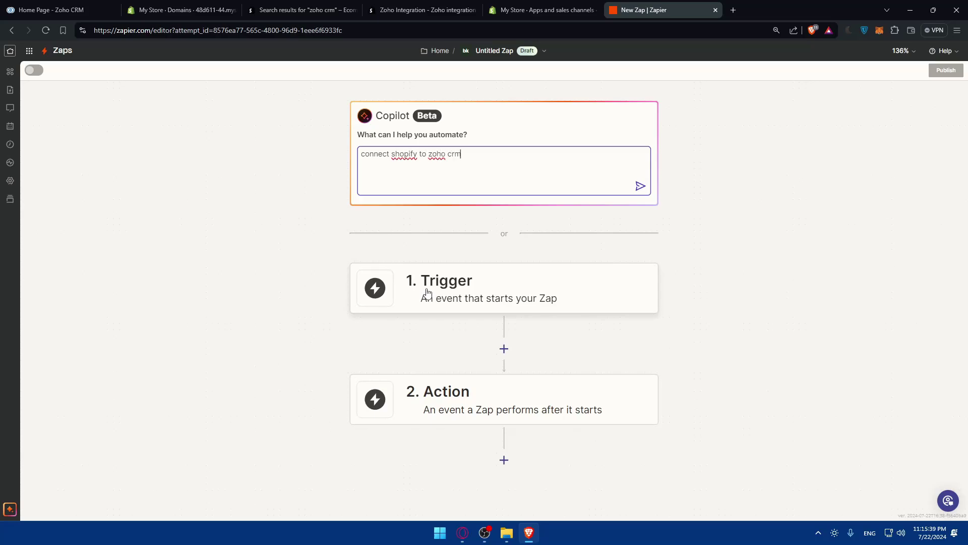
{"action": "key", "text": "Return"}
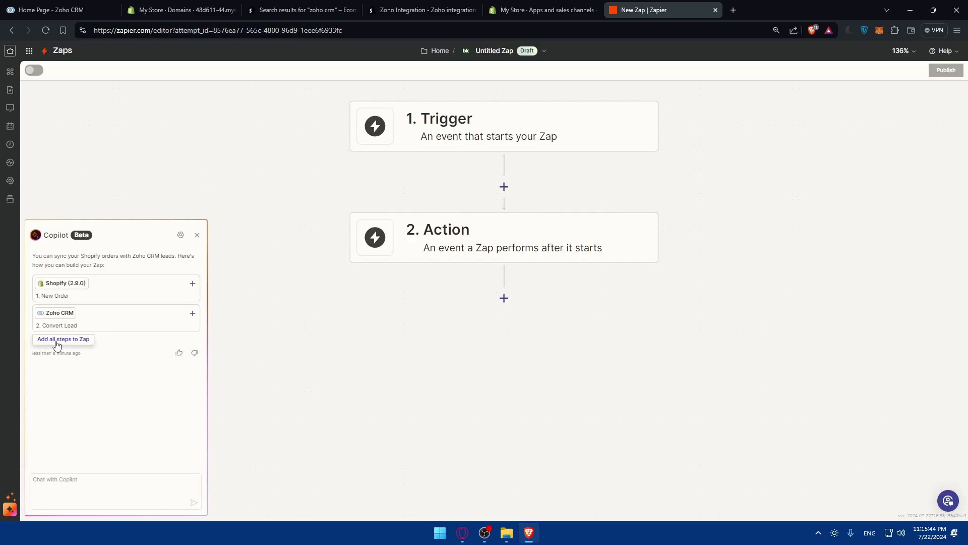
{"action": "left_click", "coordinate": [80, 339]}
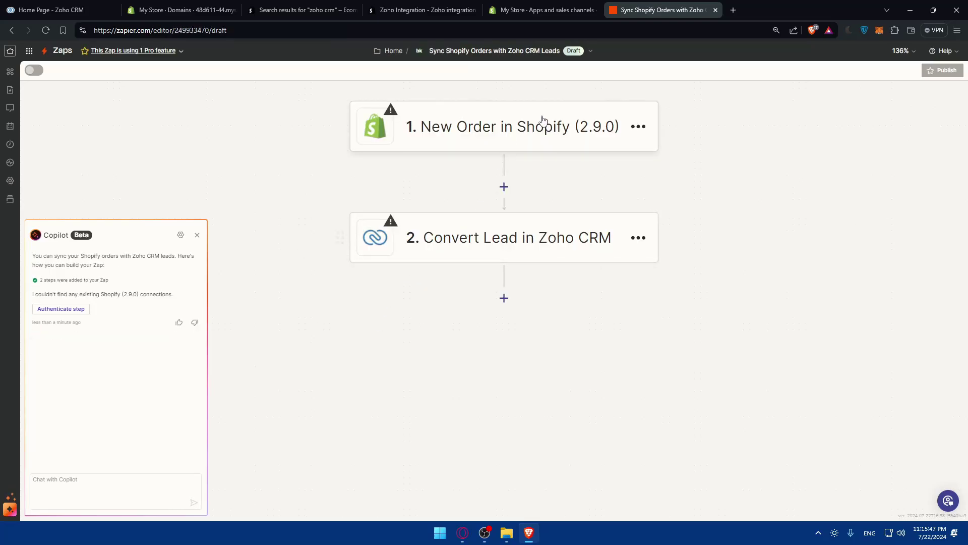
Sign in to Shopify (2.9.0) for the New Order trigger using the store's myshopify.com prefix.
{"action": "left_click", "coordinate": [437, 114]}
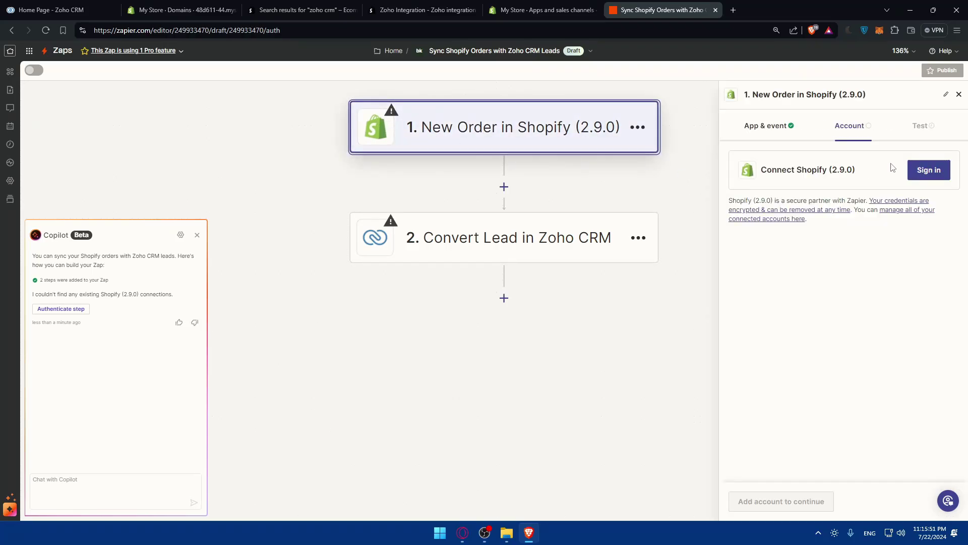
{"action": "left_click", "coordinate": [927, 170]}
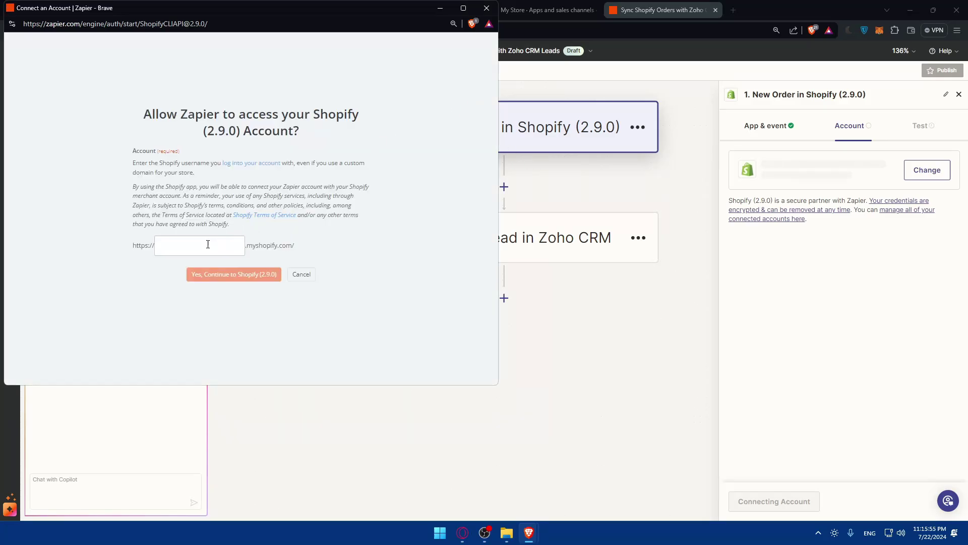
{"action": "left_click", "coordinate": [223, 250]}
{"action": "type", "text": "48d611-44"}
{"action": "left_click", "coordinate": [249, 274]}
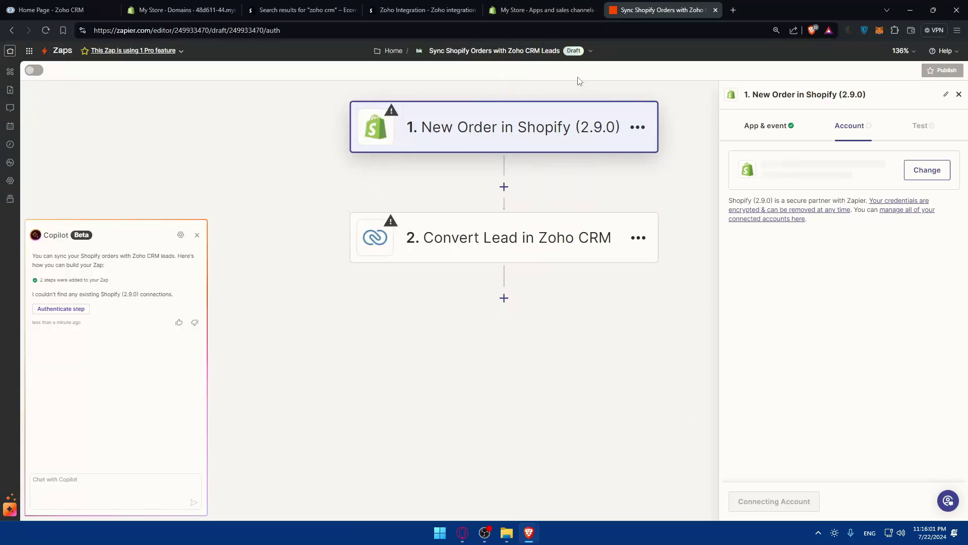
Replace the trigger's Shopify (2.9.0) app with the current Shopify app.
{"action": "left_click", "coordinate": [925, 250]}
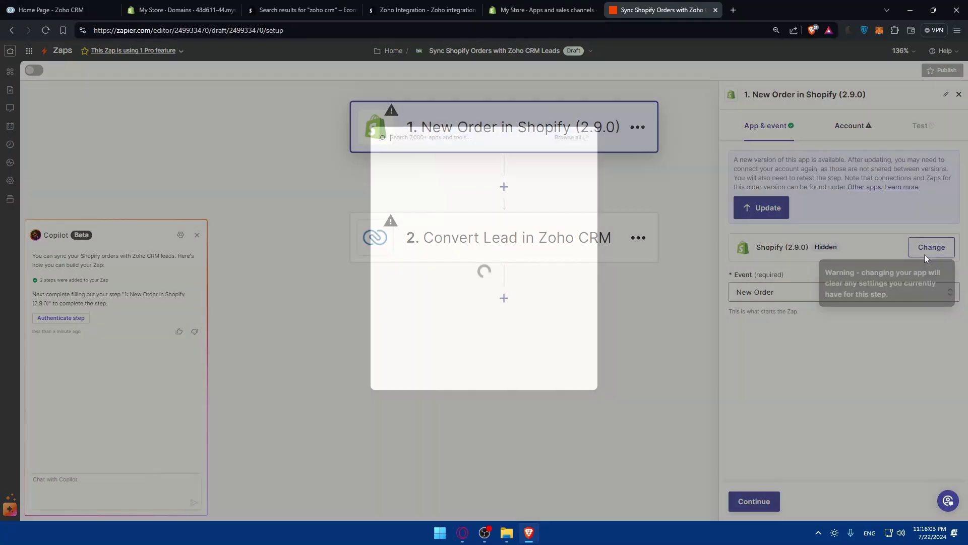
{"action": "type", "text": "shopi"}
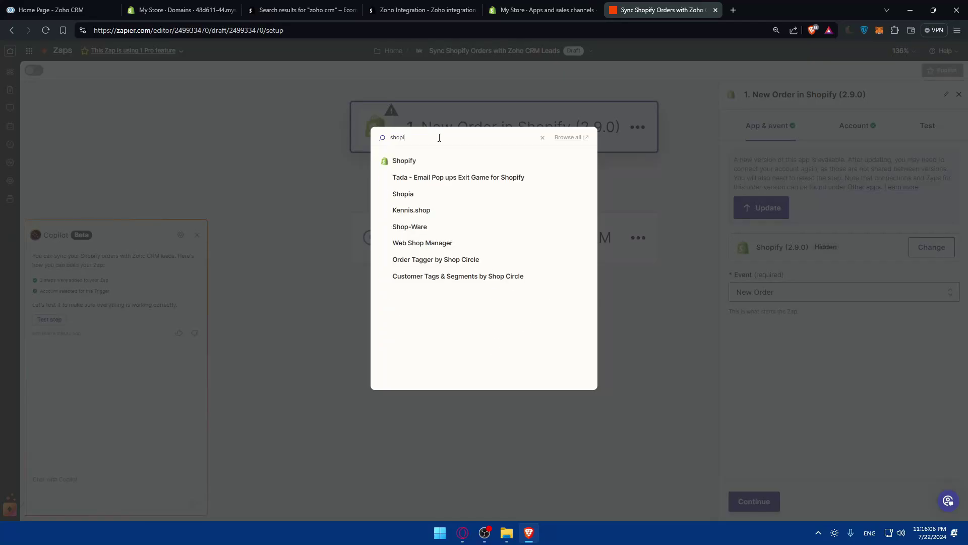
{"action": "left_click", "coordinate": [433, 160]}
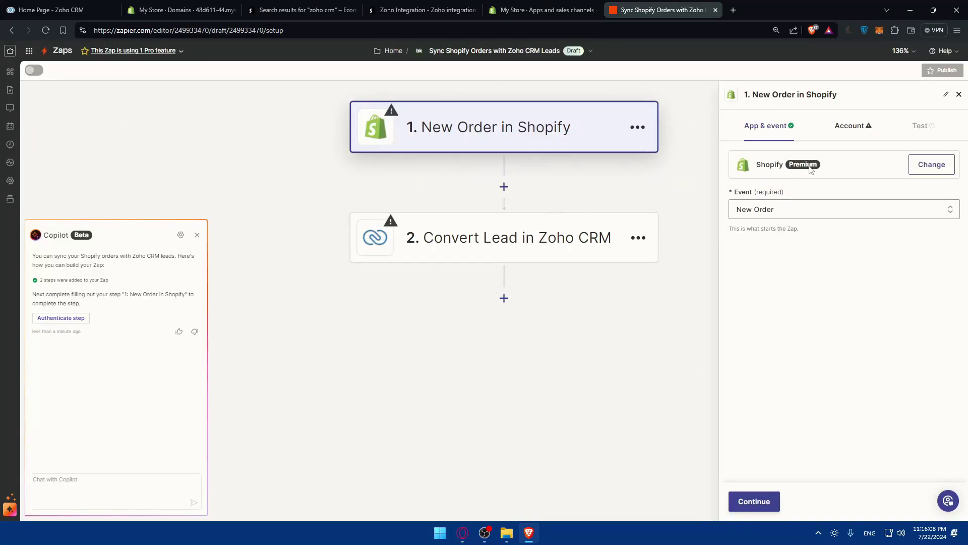
{"action": "left_click", "coordinate": [925, 168]}
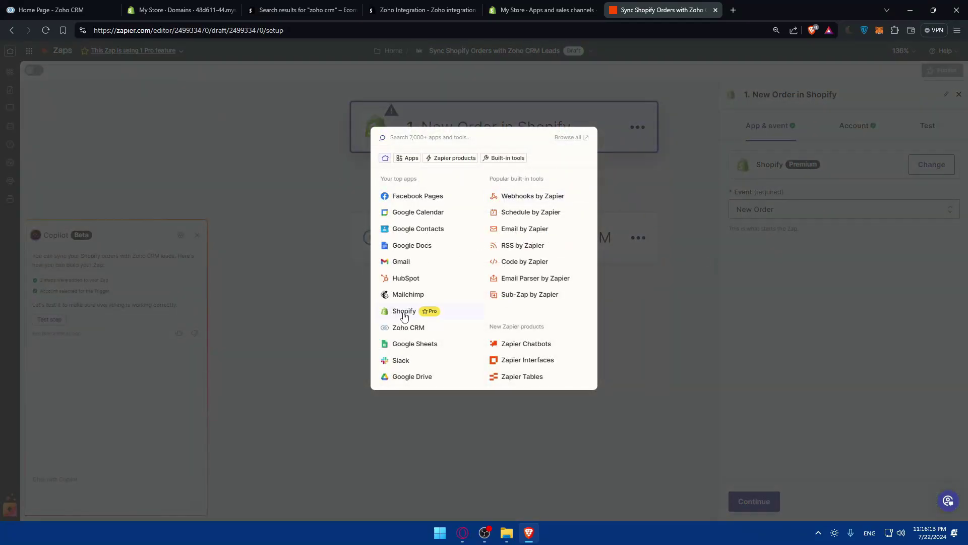
{"action": "left_click", "coordinate": [690, 218]}
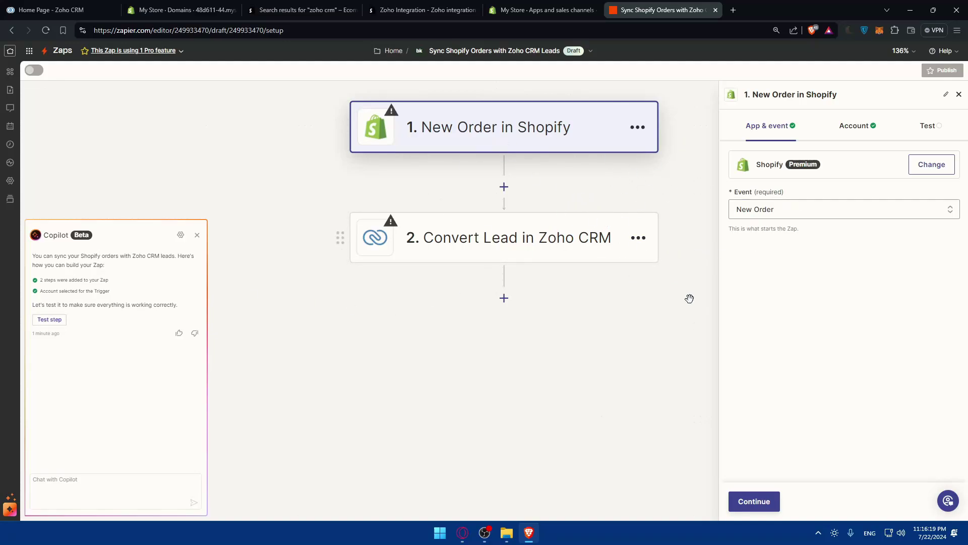
{"action": "left_click", "coordinate": [639, 130]}
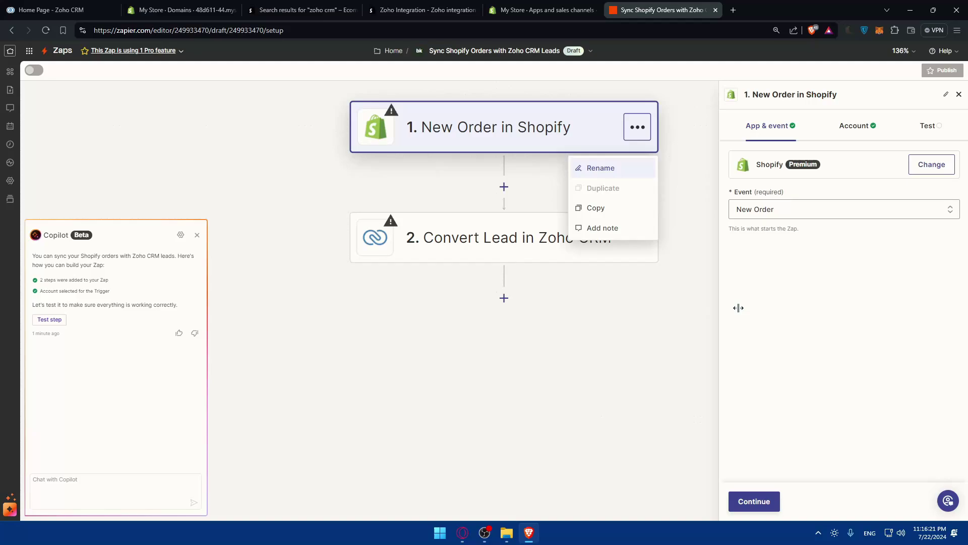
{"action": "left_click", "coordinate": [855, 169]}
Run the test of the New Order trigger and view the Shopify events available for it.
{"action": "left_click", "coordinate": [927, 125]}
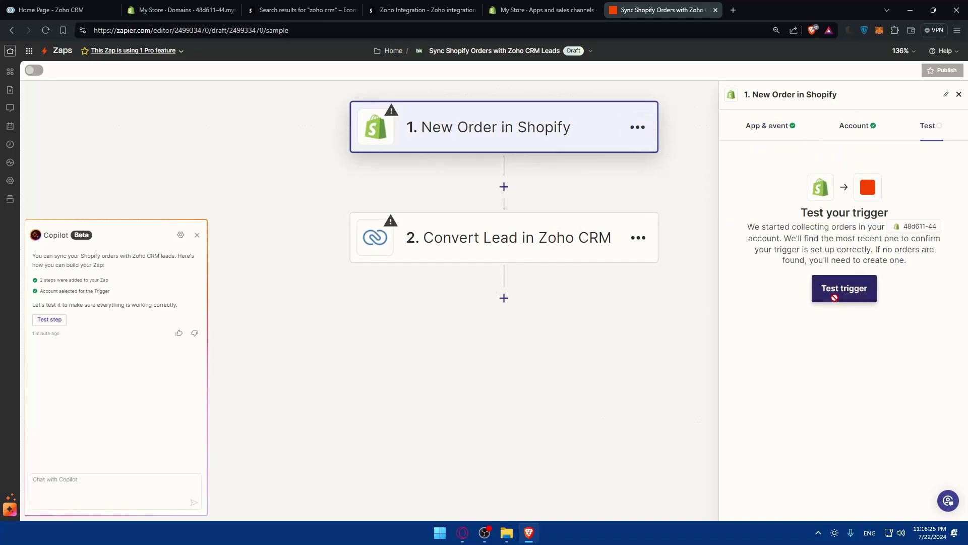
{"action": "left_click", "coordinate": [841, 294]}
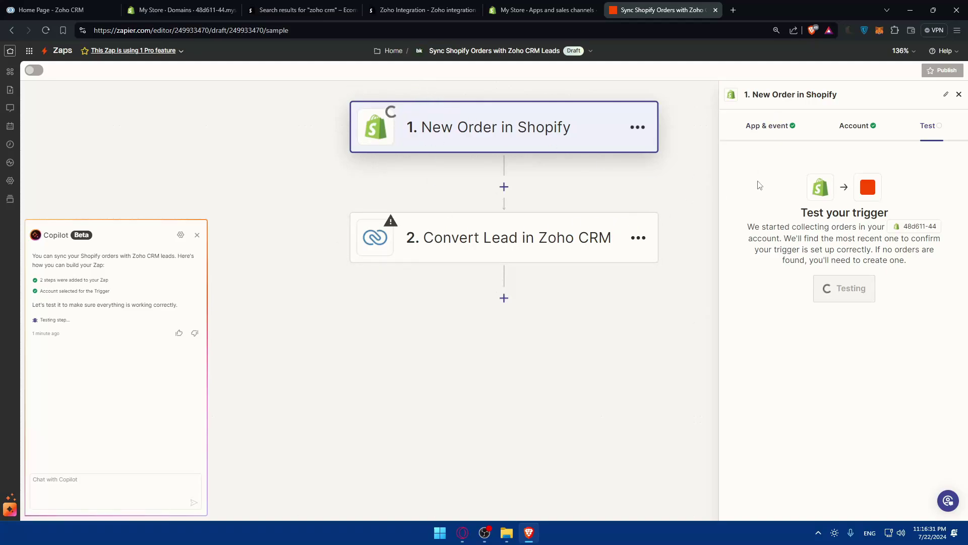
{"action": "left_click", "coordinate": [764, 129]}
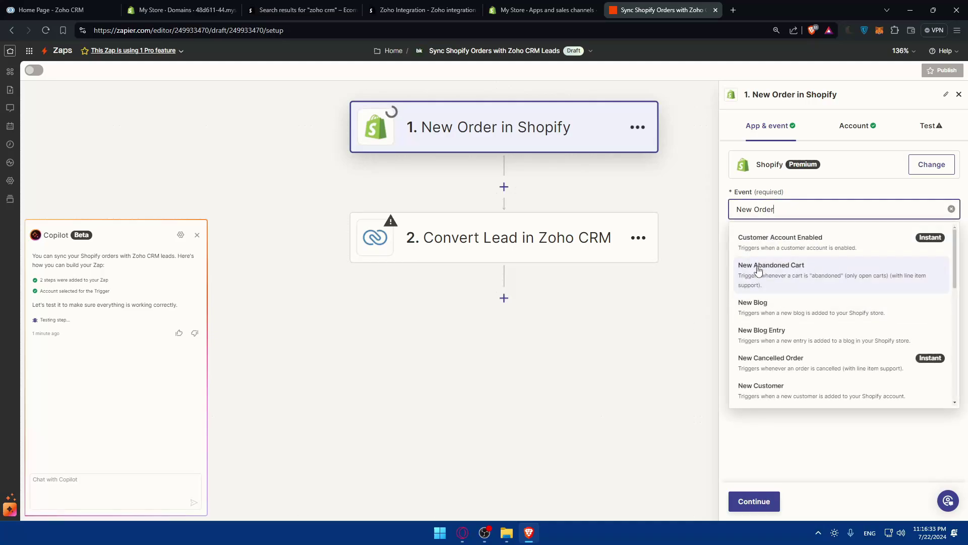
Choose the existing Zoho CRM account for the Zap's Convert Lead action.
{"action": "left_click", "coordinate": [505, 242]}
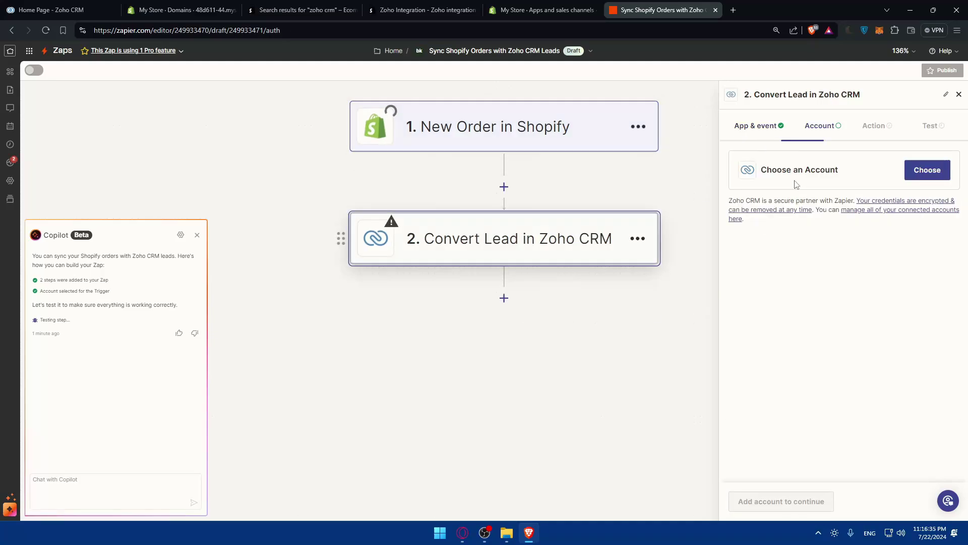
{"action": "left_click", "coordinate": [929, 174]}
{"action": "left_click", "coordinate": [915, 171]}
{"action": "left_click", "coordinate": [793, 326]}
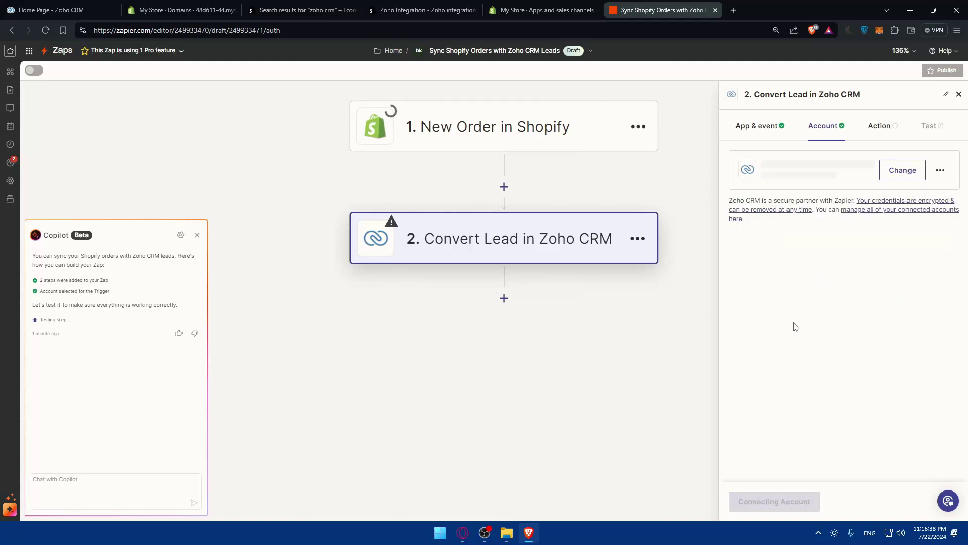
Review the Zoho CRM action events and select Convert Lead as the event.
{"action": "left_click", "coordinate": [765, 127]}
{"action": "left_click", "coordinate": [767, 210]}
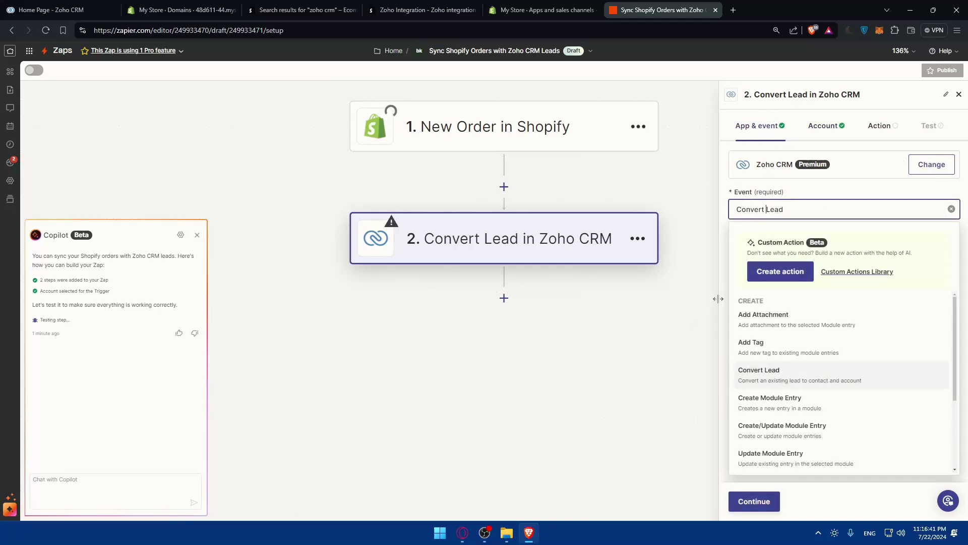
{"action": "left_click", "coordinate": [832, 381]}
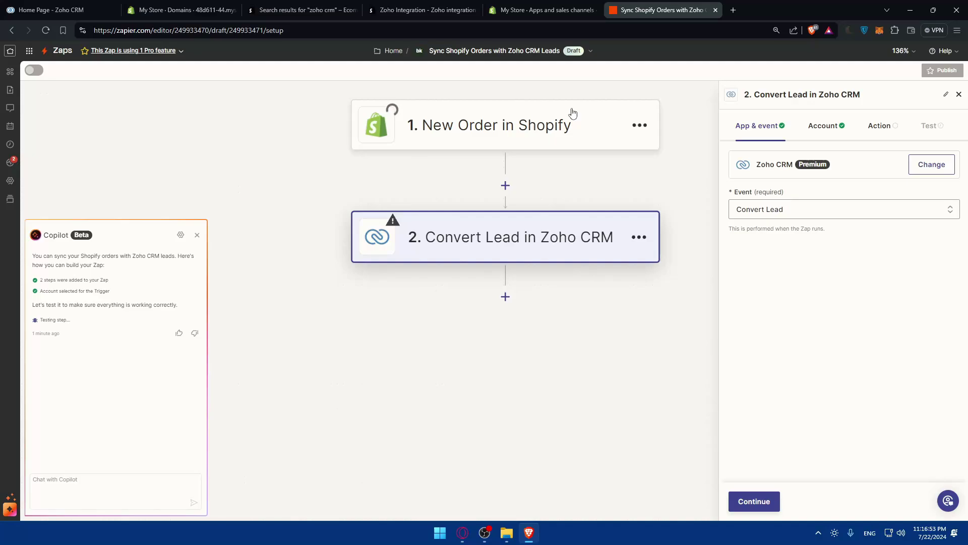
Close the open Zoho and Shopify browser tabs and minimize the browser window.
{"action": "left_click", "coordinate": [75, 10]}
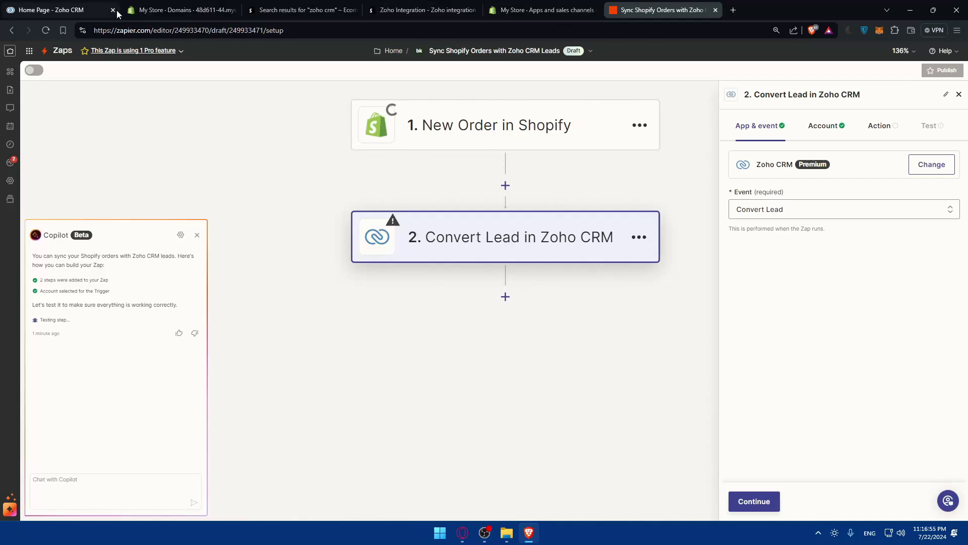
{"action": "left_click", "coordinate": [113, 10]}
{"action": "left_click", "coordinate": [113, 10]}
{"action": "left_click", "coordinate": [113, 11]}
{"action": "left_click", "coordinate": [112, 11]}
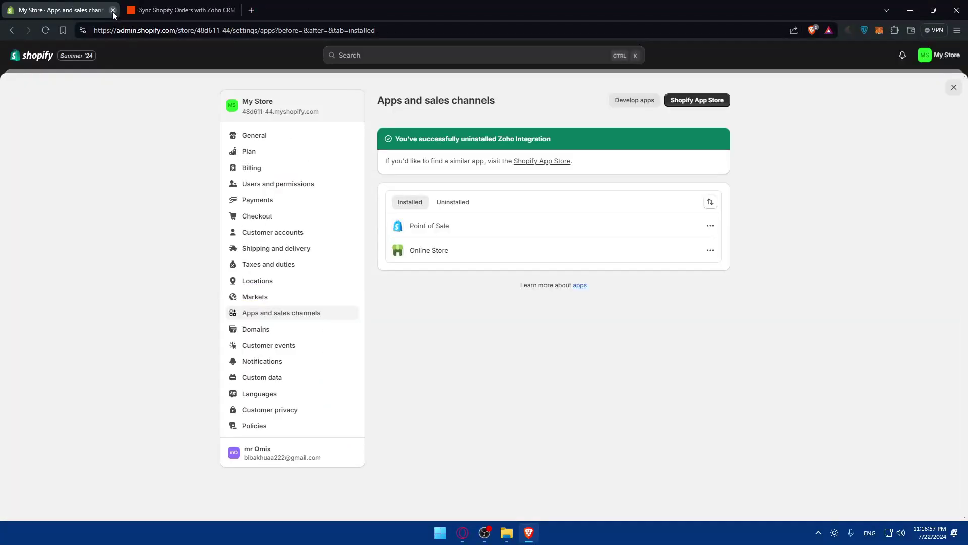
{"action": "left_click", "coordinate": [113, 10]}
{"action": "left_click", "coordinate": [113, 11]}
{"action": "left_click", "coordinate": [911, 10]}
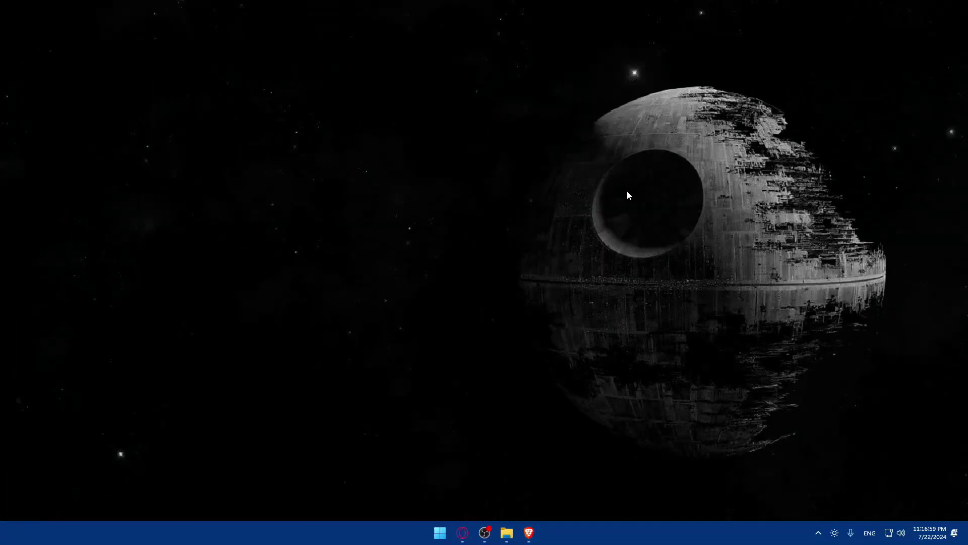